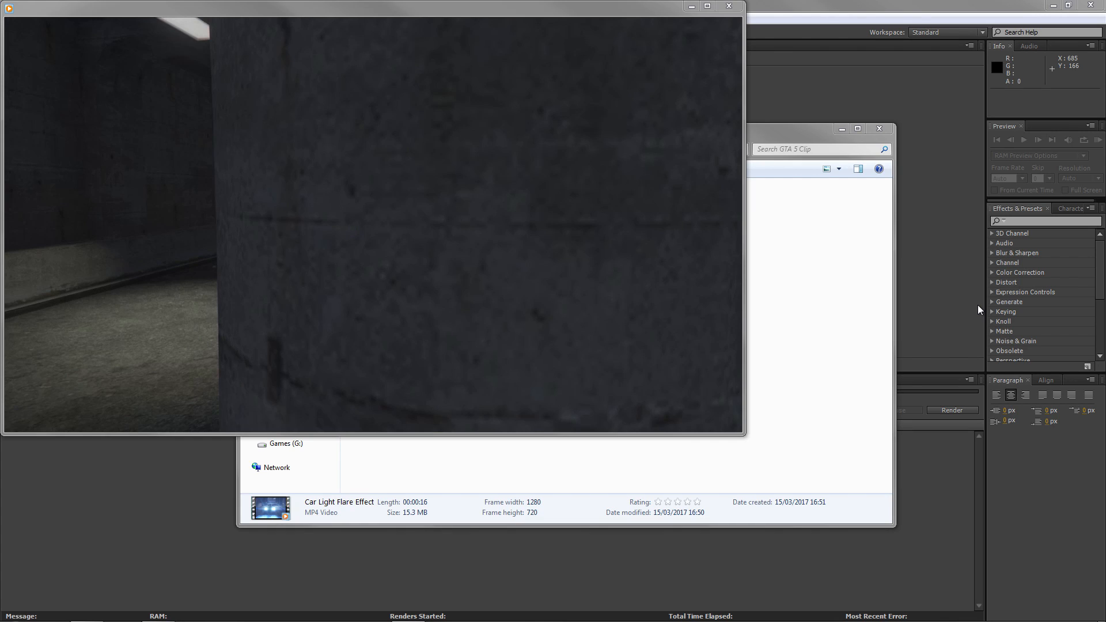
- Play the Car Light Flare Effect and GTA 5 Car Scene clips to compare them, and return to After Effects
mouse_move(416, 344)
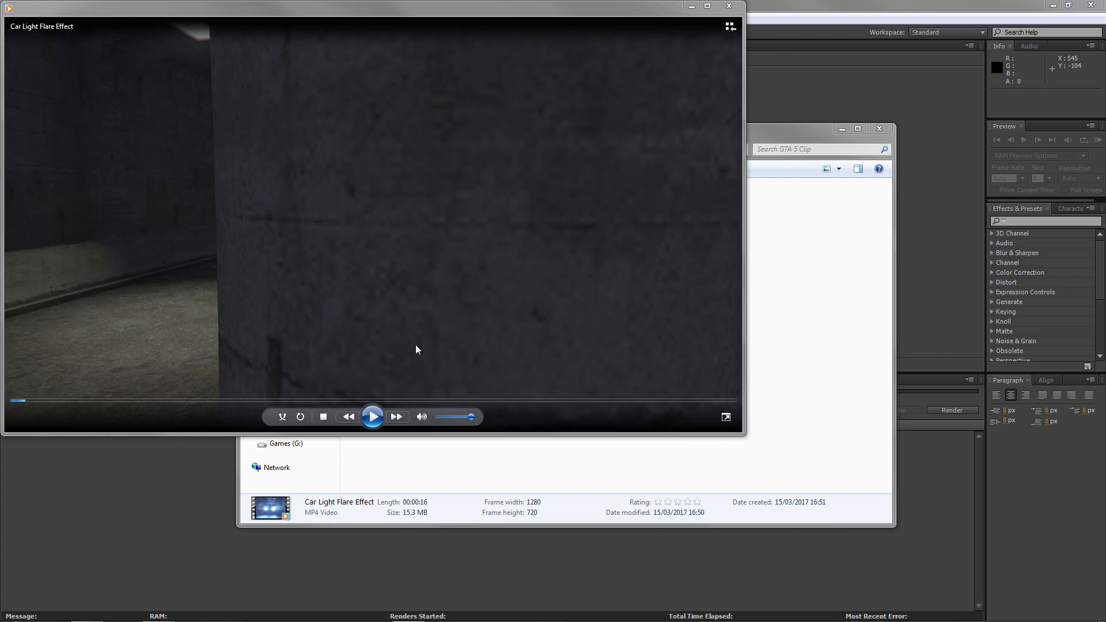
click(374, 417)
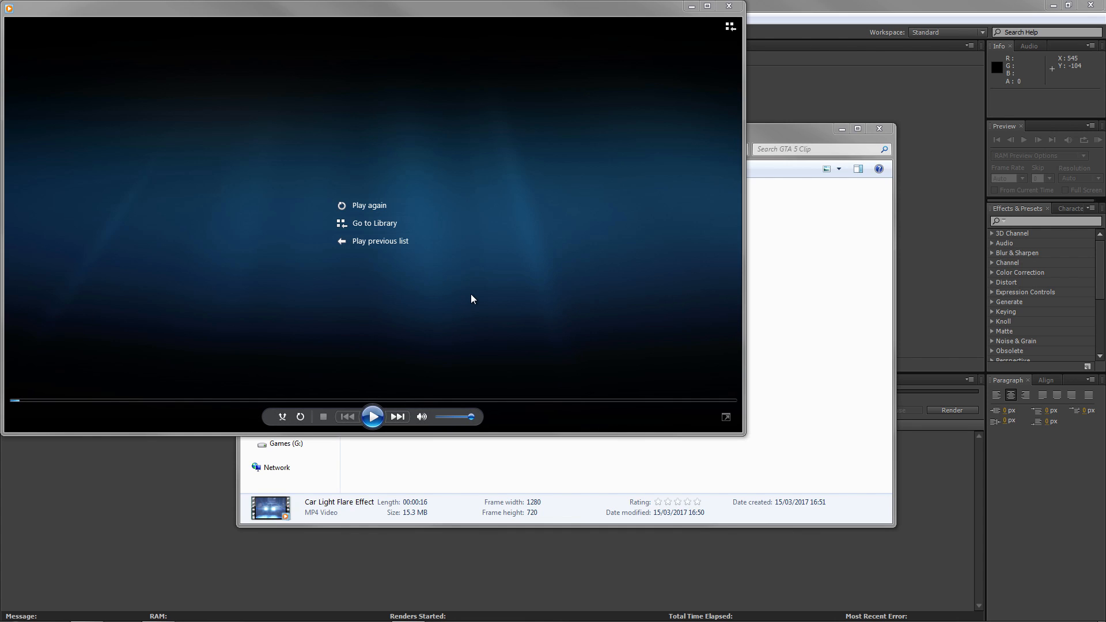
click(826, 255)
double_click(456, 208)
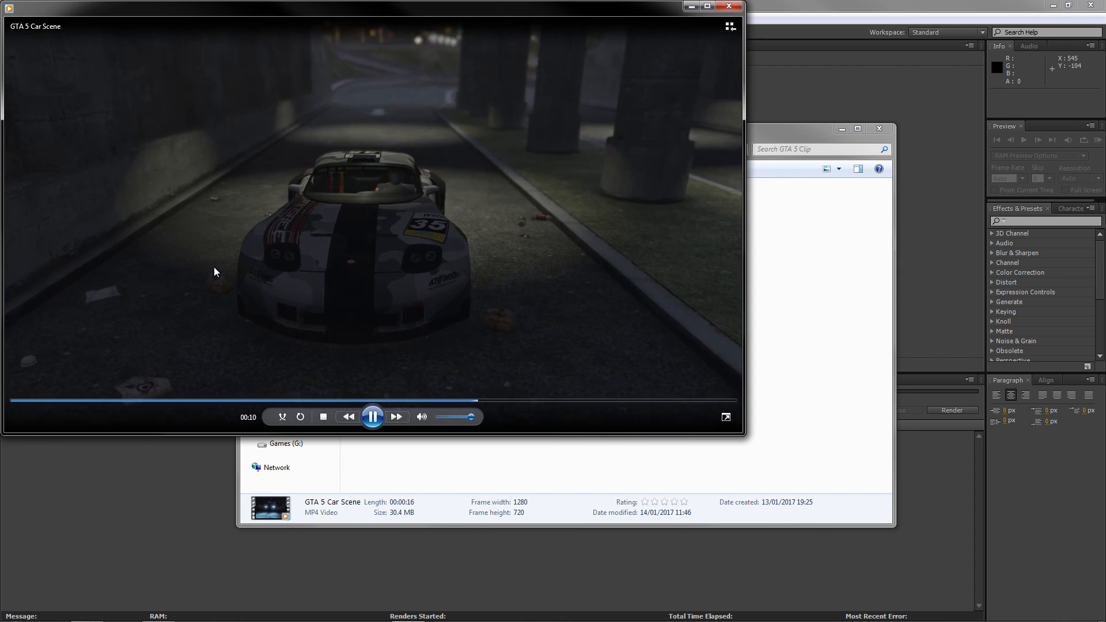
click(364, 417)
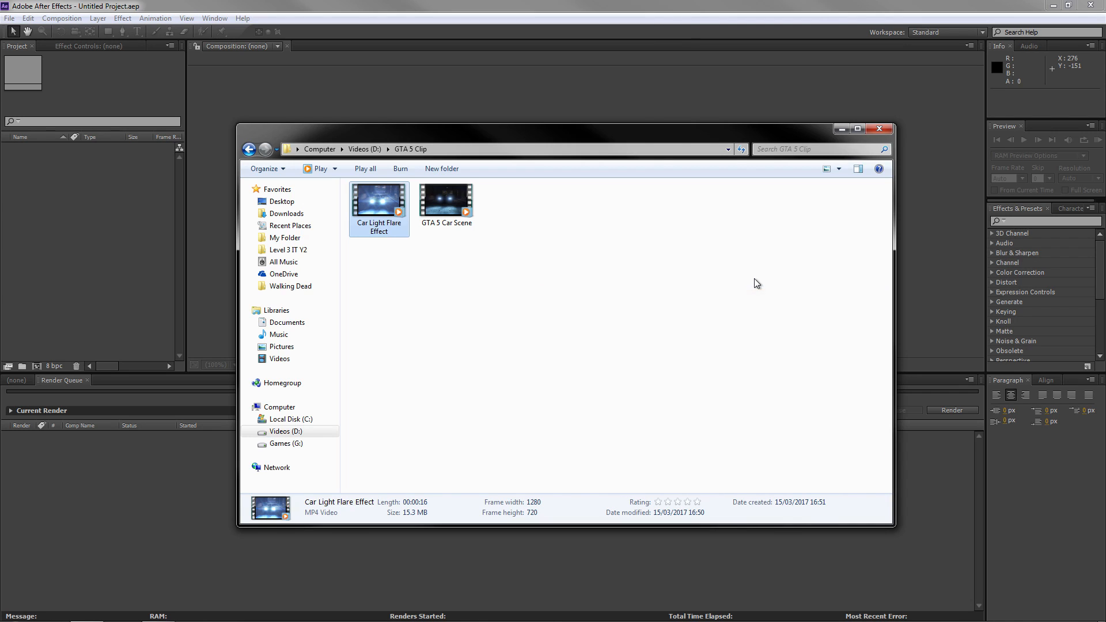
click(841, 131)
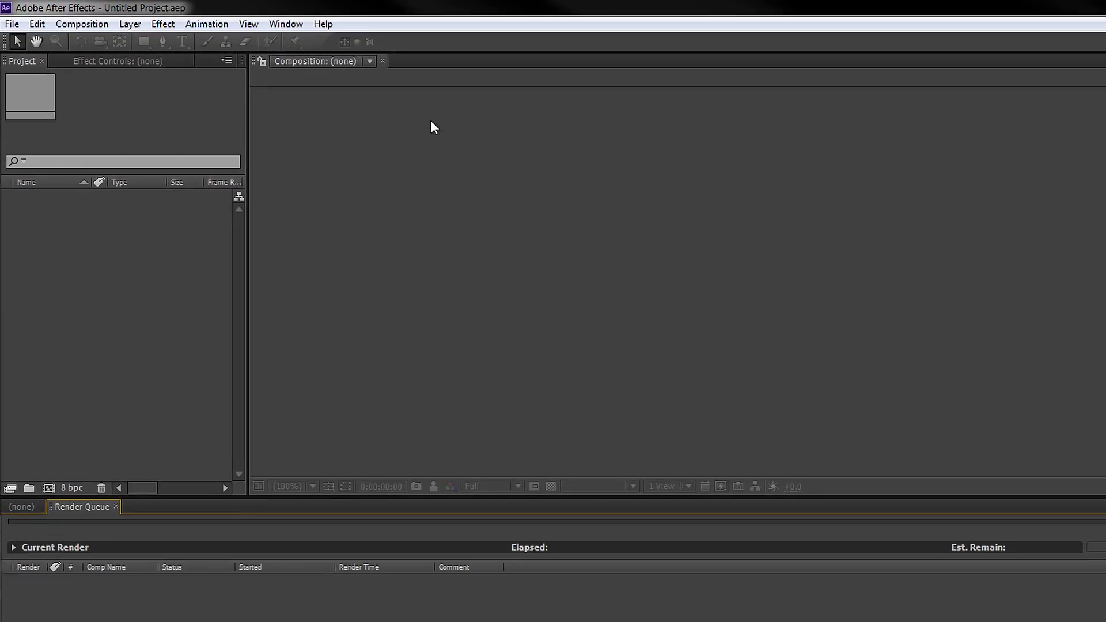
- Create a 1280 x 720 composition with square pixels, 60 frames per second, a 16-second duration and a black background
click(98, 29)
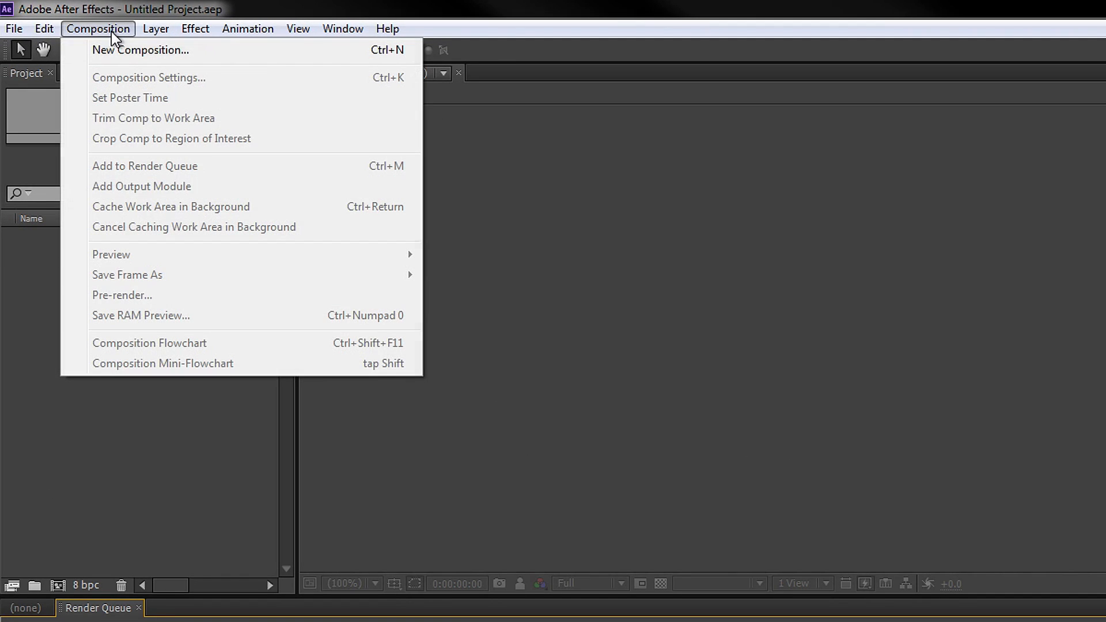
click(112, 47)
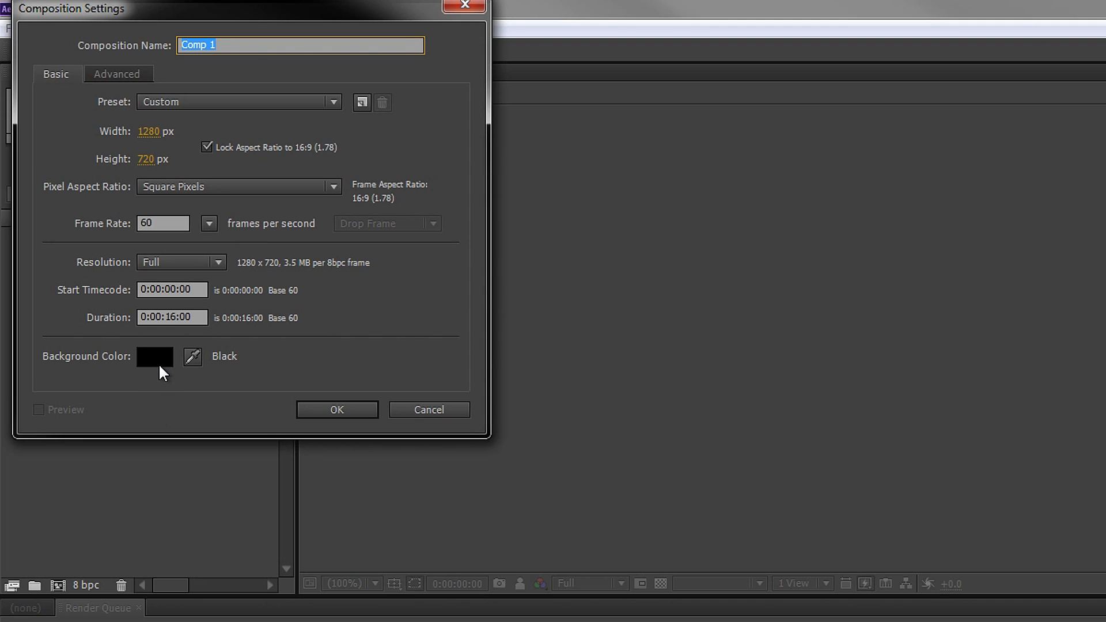
click(323, 410)
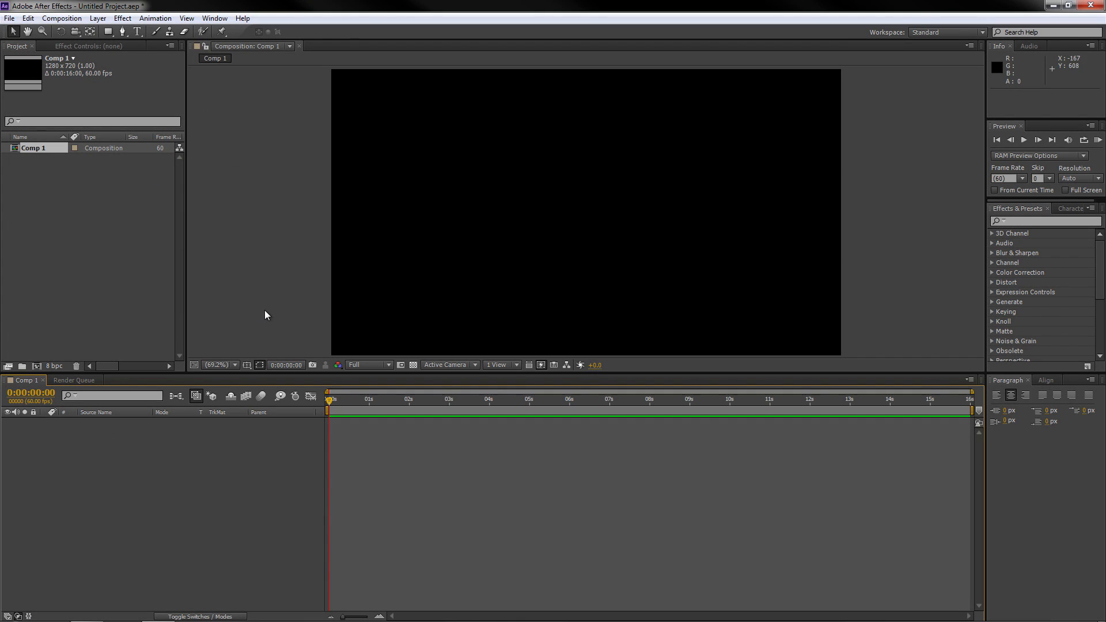
- Import the GTA 5 Car Scene video from the GTA 5 Clip folder and add it to the composition as a layer
click(86, 611)
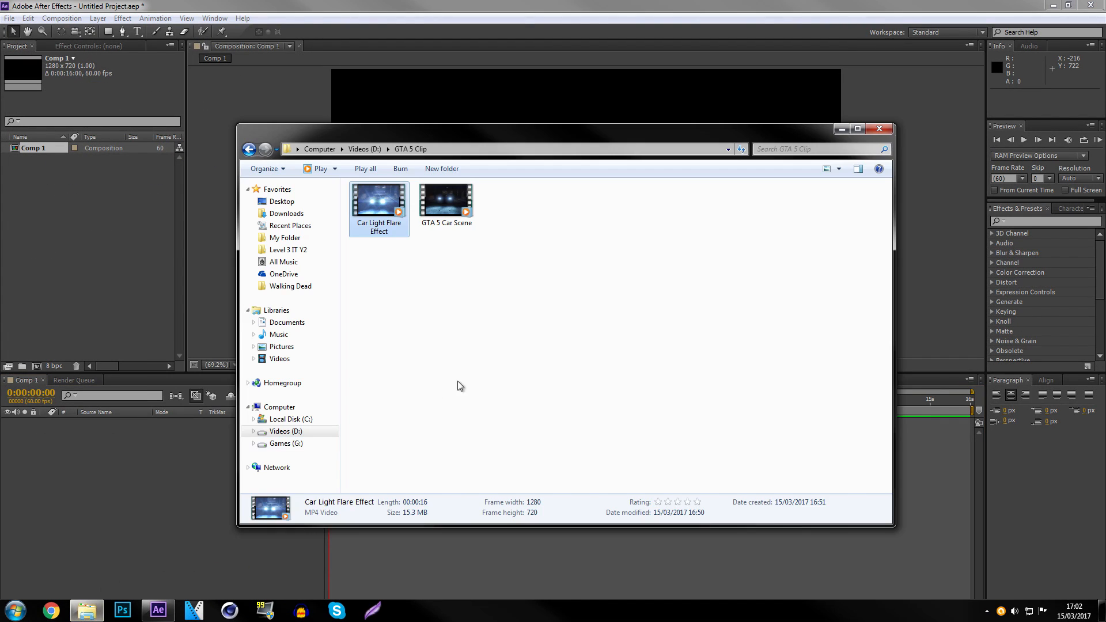
click(448, 201)
drag(448, 202, 105, 200)
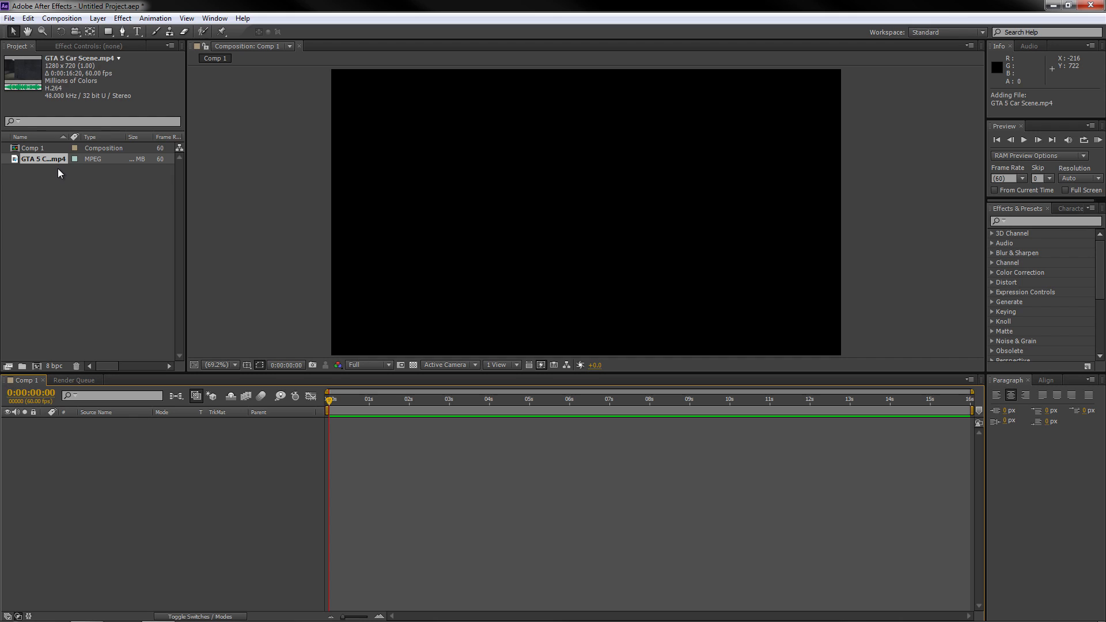
drag(49, 157, 74, 448)
- Set the composition's preview resolution to Half
mouse_move(330, 399)
mouse_down()
mouse_move(374, 401)
mouse_move(351, 400)
mouse_up()
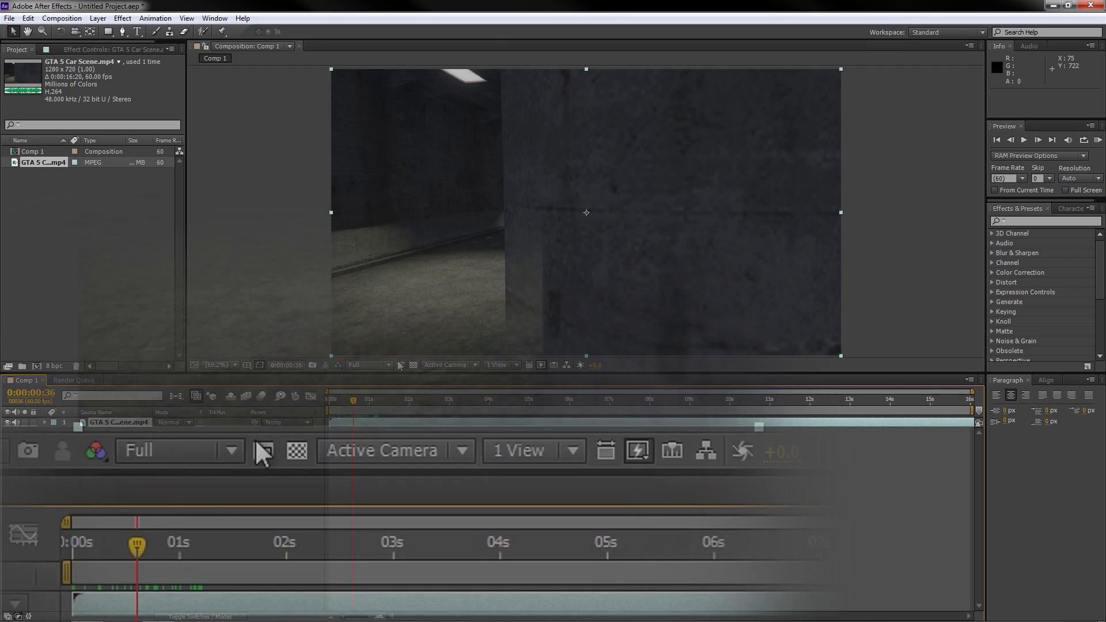
click(175, 450)
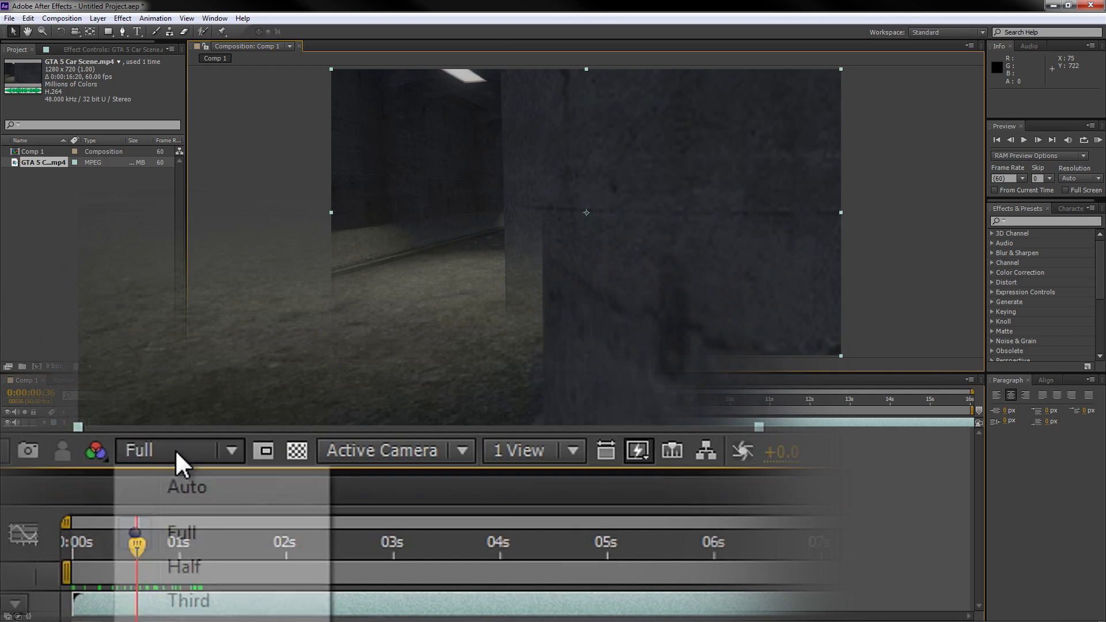
click(182, 565)
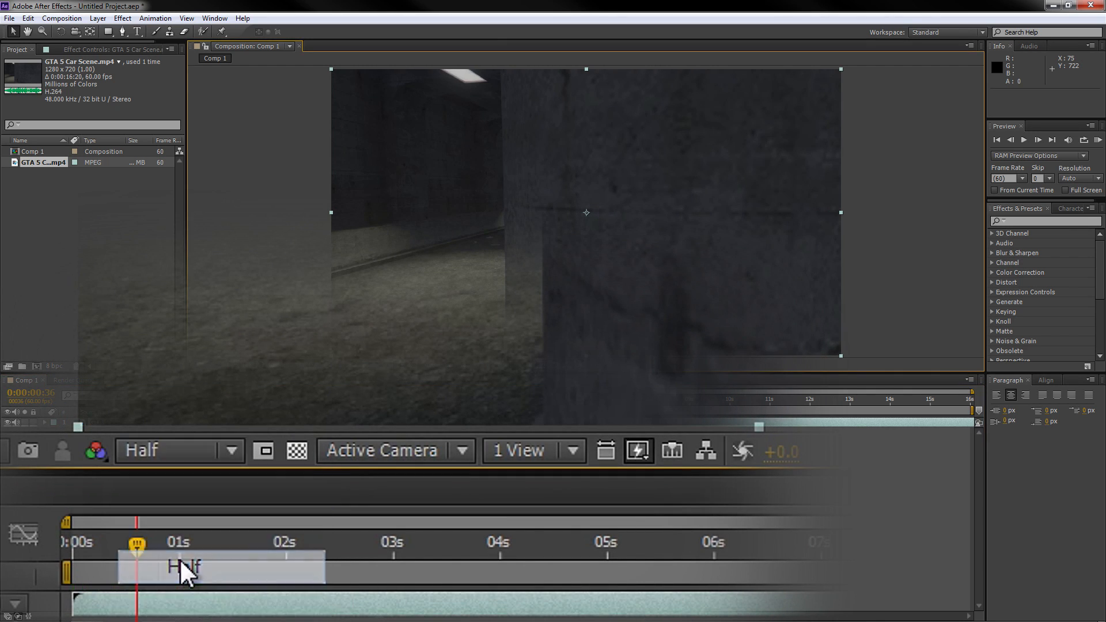
- Go to the frame at 0:00:11:19 and add a white Point light with 100% intensity, no falloff and no cast shadows
drag(357, 398, 782, 406)
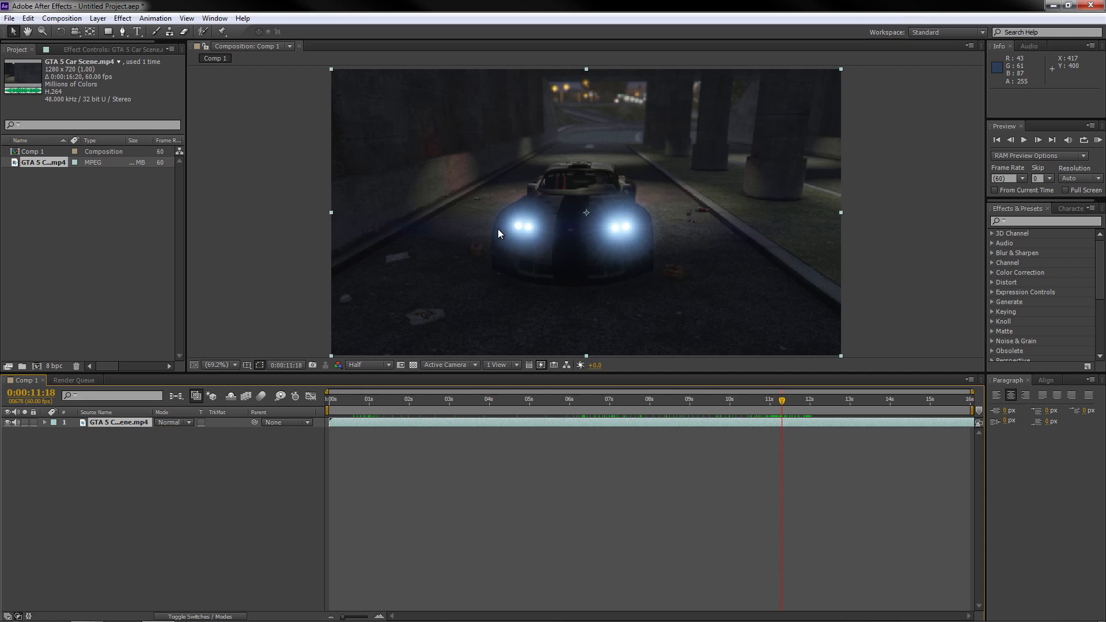
click(1037, 141)
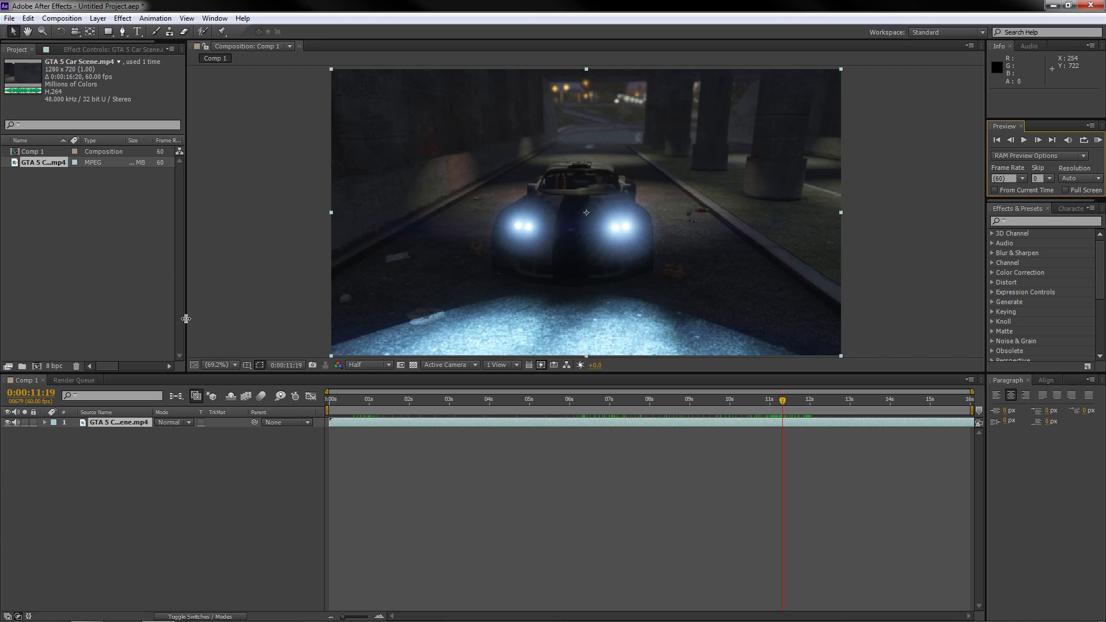
right_click(125, 464)
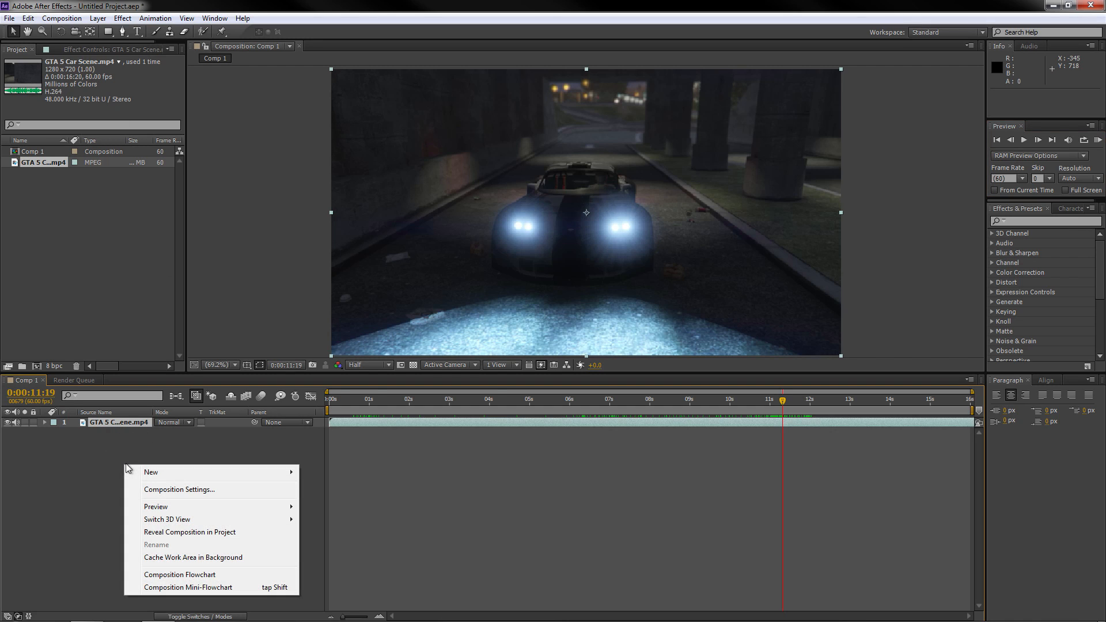
mouse_move(151, 471)
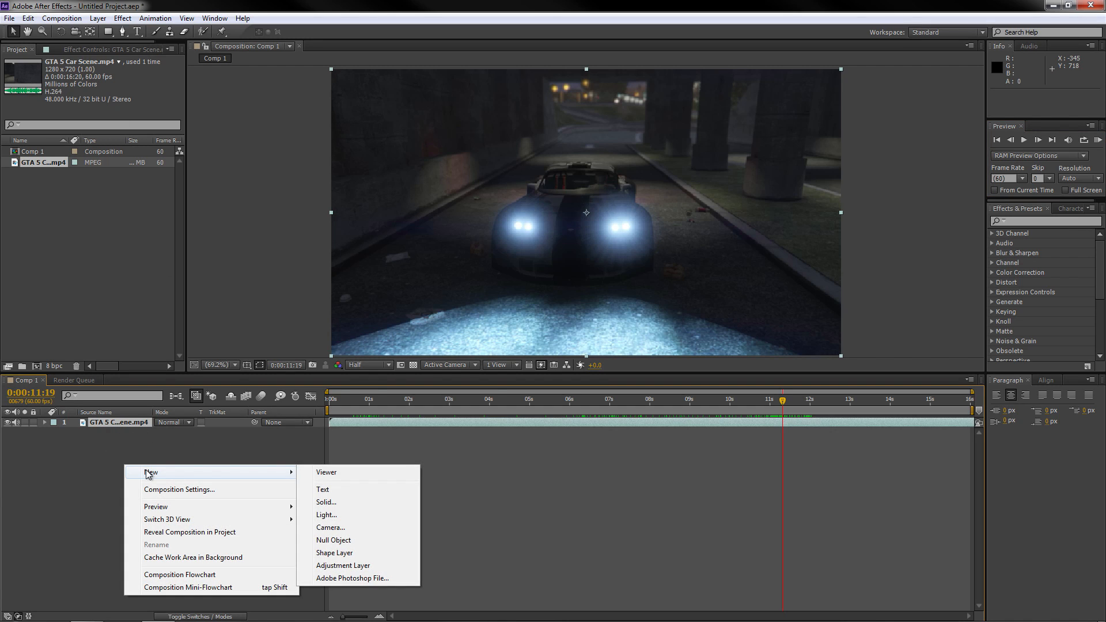
click(351, 514)
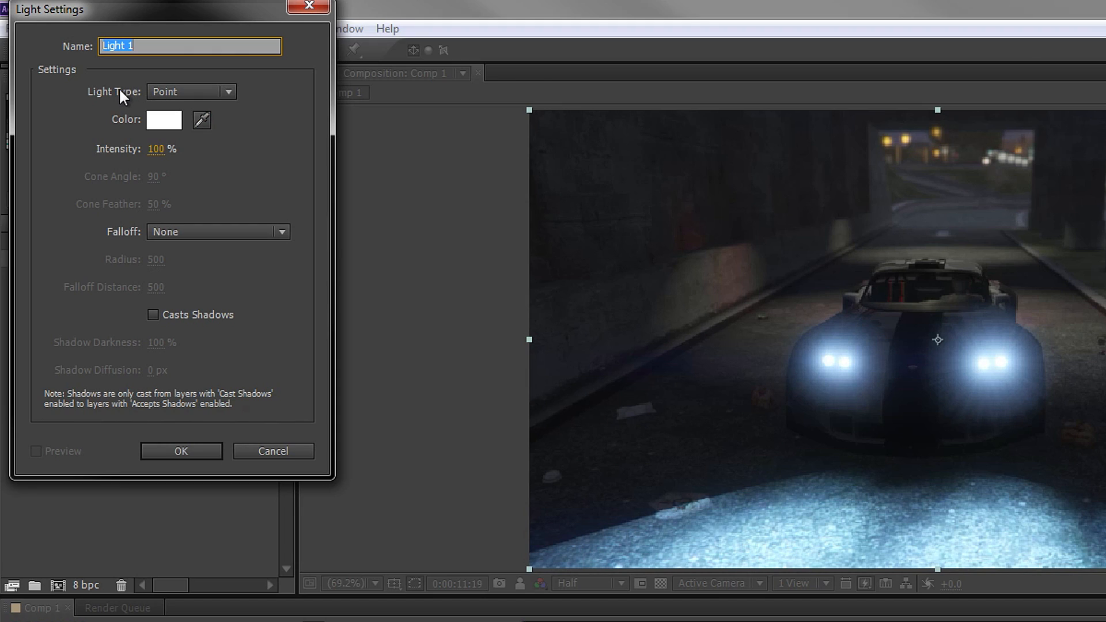
click(162, 91)
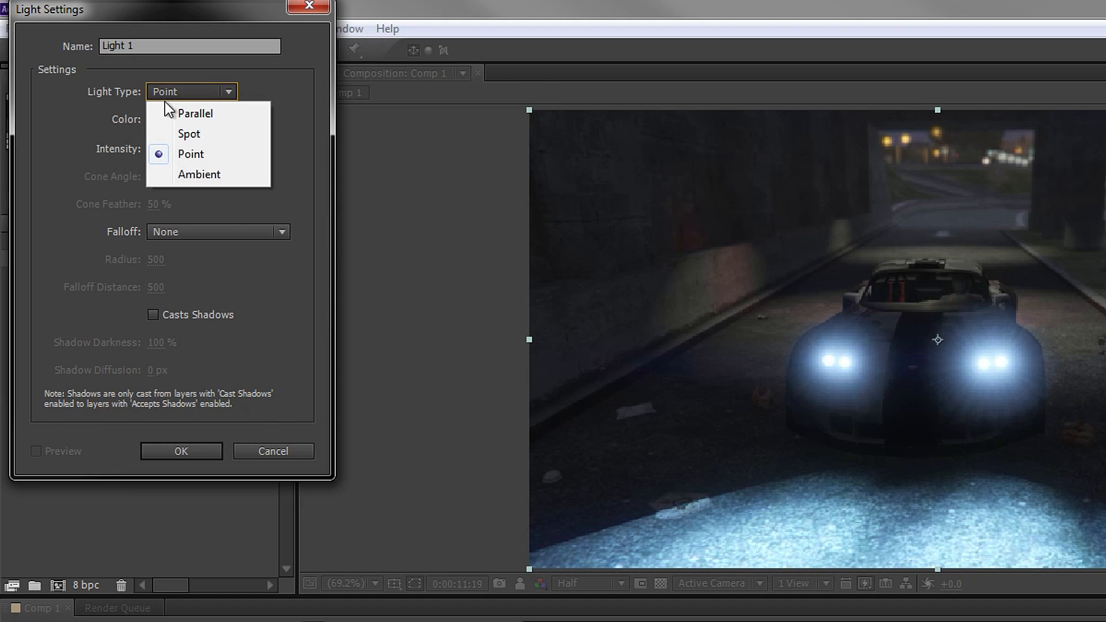
click(276, 185)
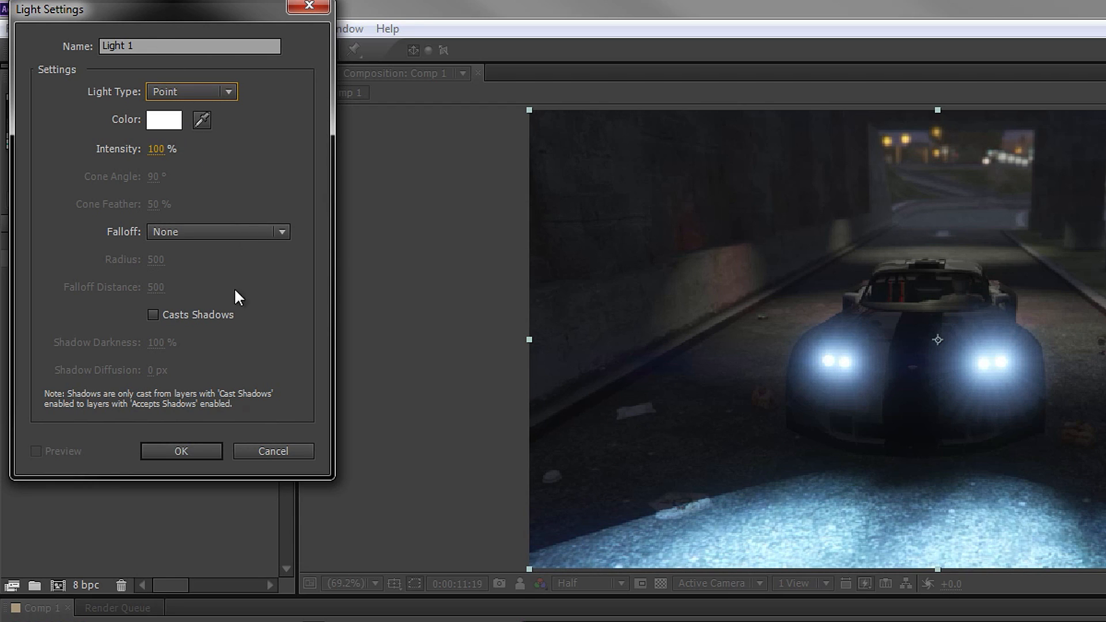
click(192, 444)
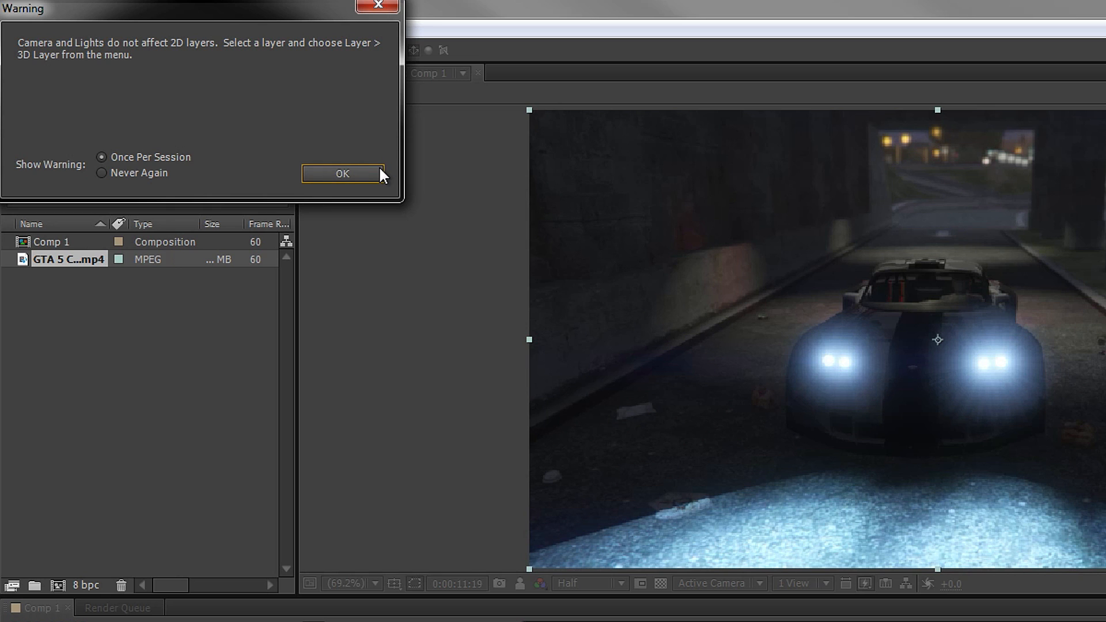
click(346, 174)
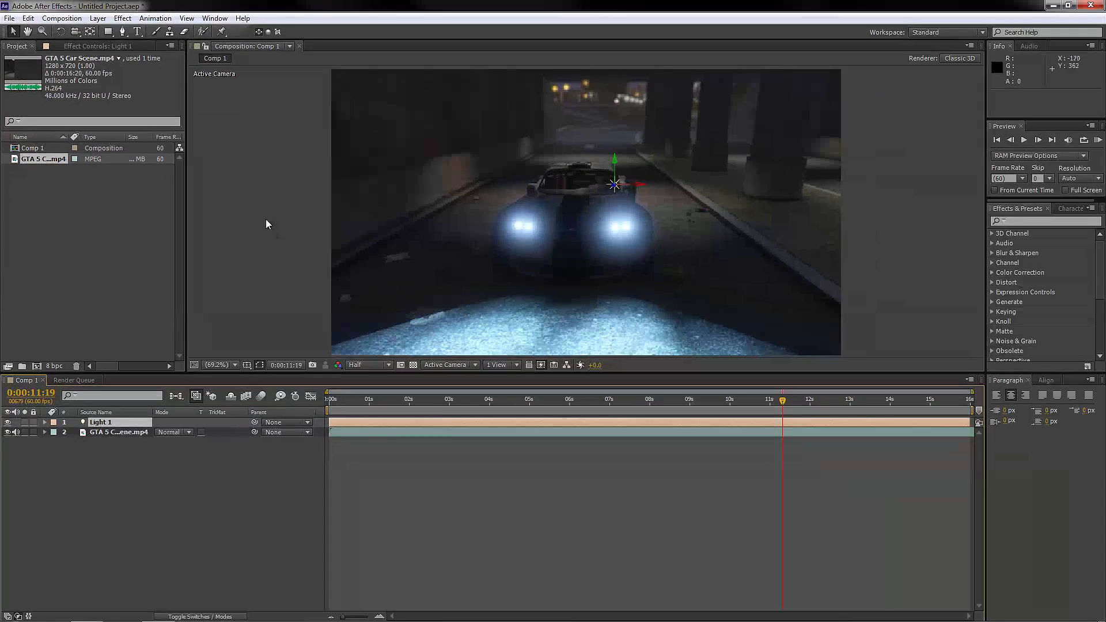
- Place the light over the left headlight at about 518.4, 381.8, -444.4 and start keyframing its position at 0:00:11:19
drag(614, 160, 625, 168)
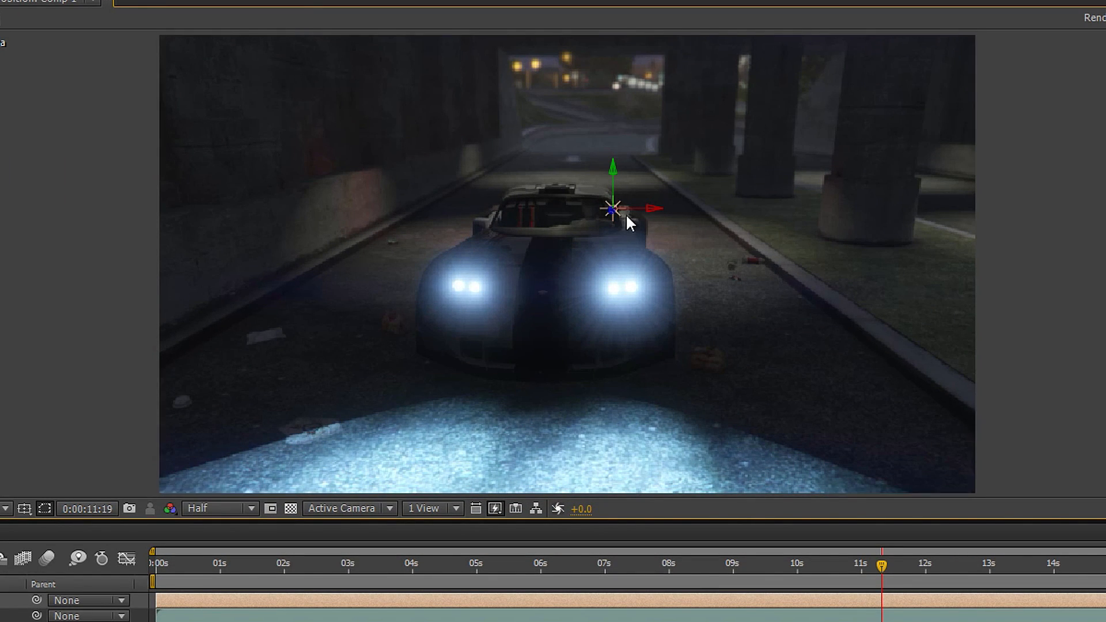
drag(651, 210, 511, 208)
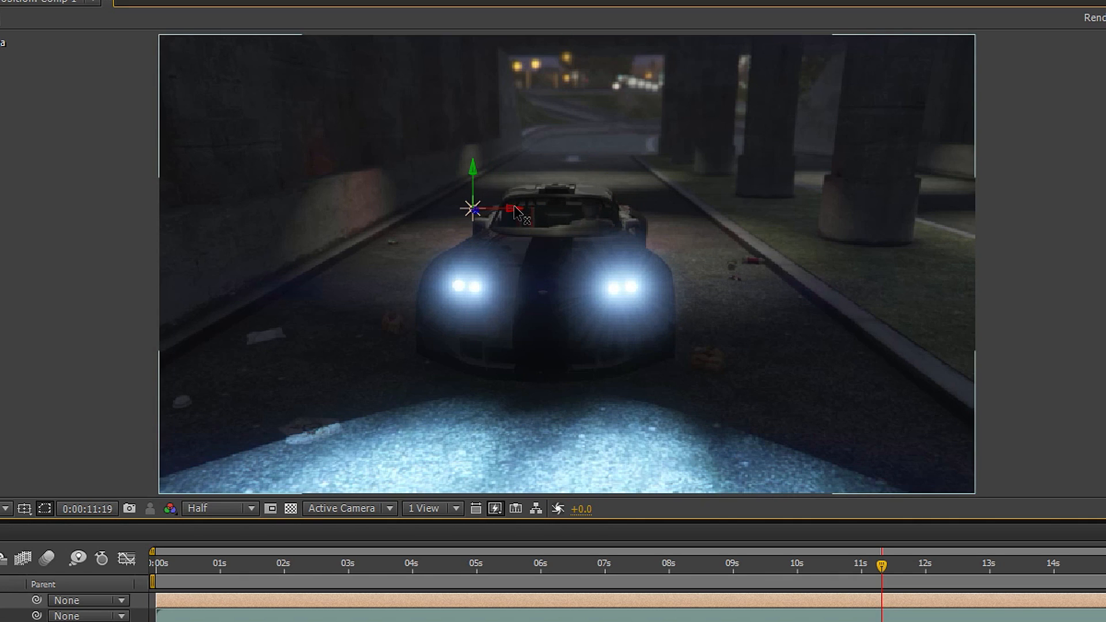
drag(474, 169, 478, 223)
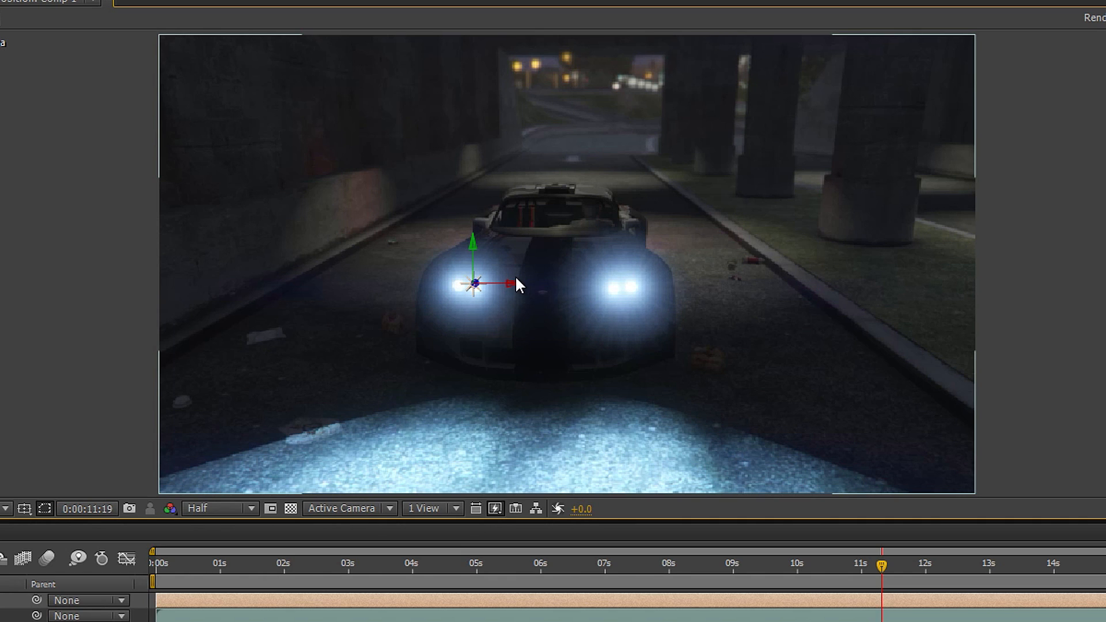
drag(513, 281, 503, 283)
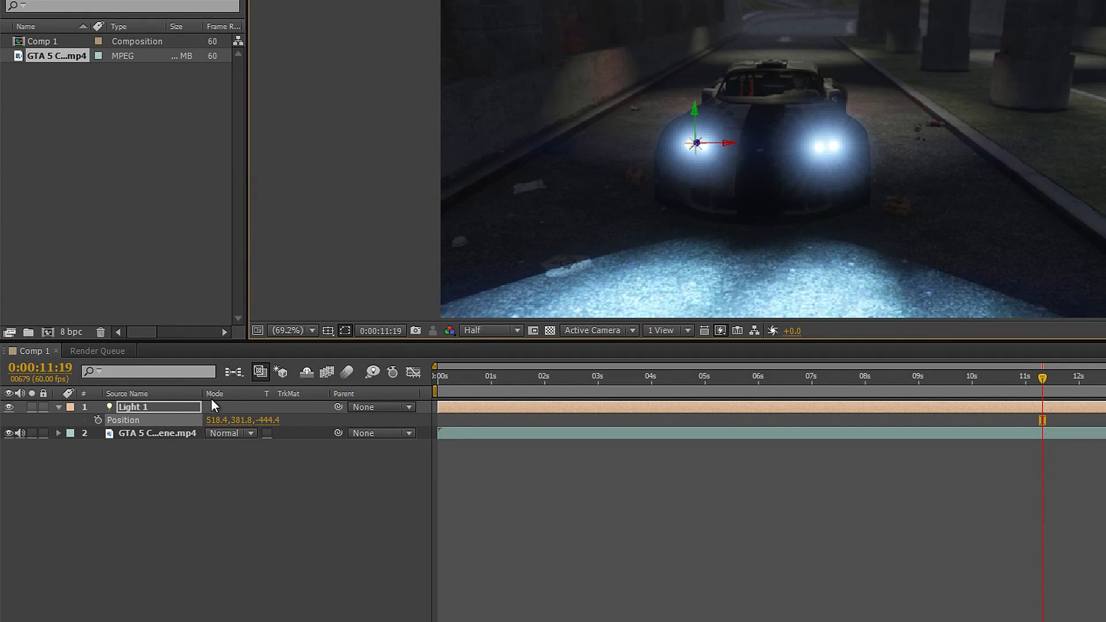
click(98, 419)
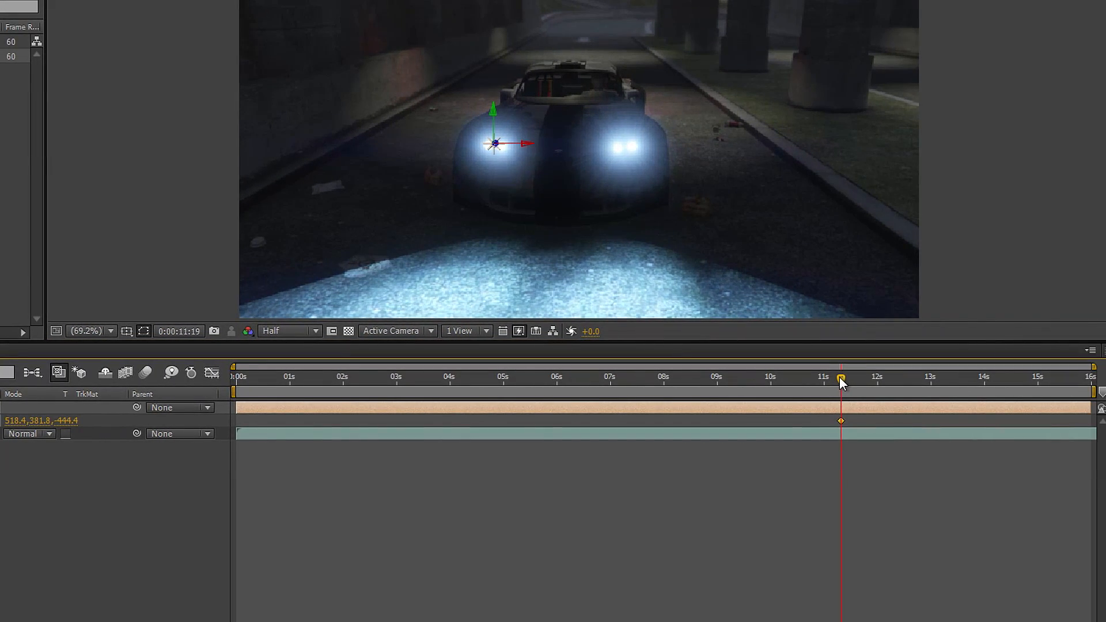
- At 0:00:15:59, raise the light back onto the left headlight to about 518.4, 334.1, -444.4, adding a second position keyframe
drag(1046, 376, 1092, 378)
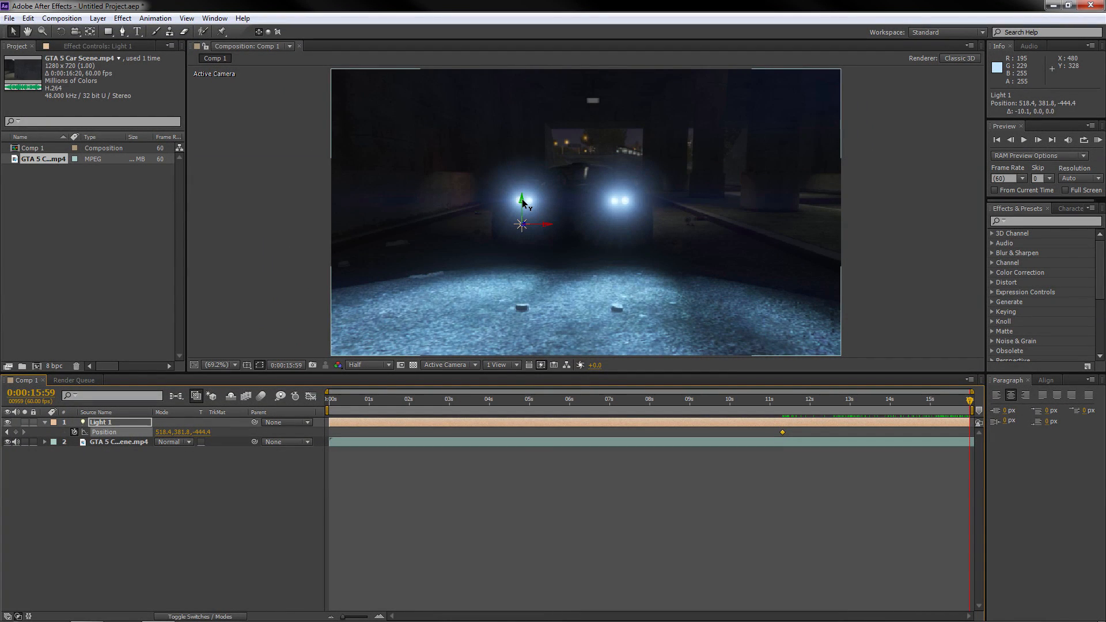
drag(496, 110, 494, 89)
drag(522, 182, 521, 181)
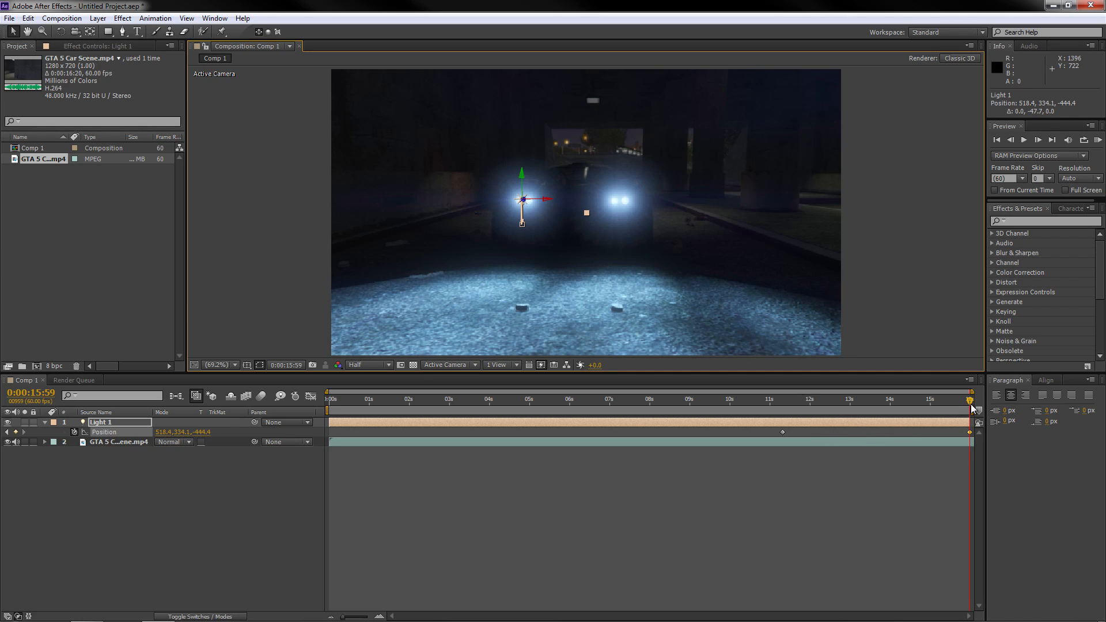
- Return to the first position keyframe at 0:00:11:19 and add a black 1280 x 720 pixel solid layer
drag(969, 403, 783, 399)
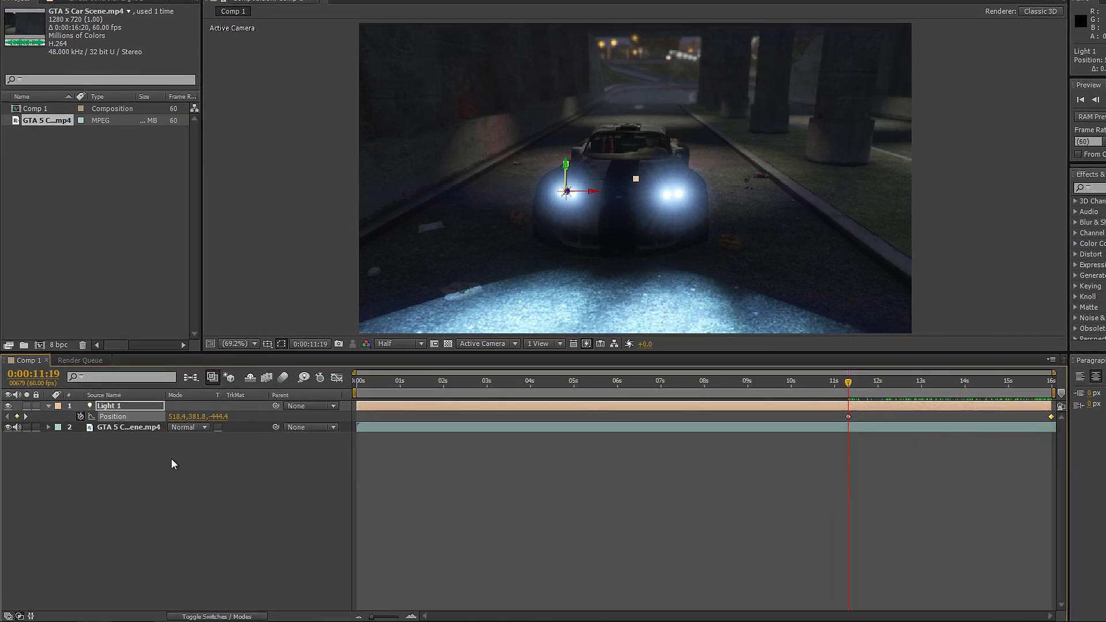
right_click(158, 471)
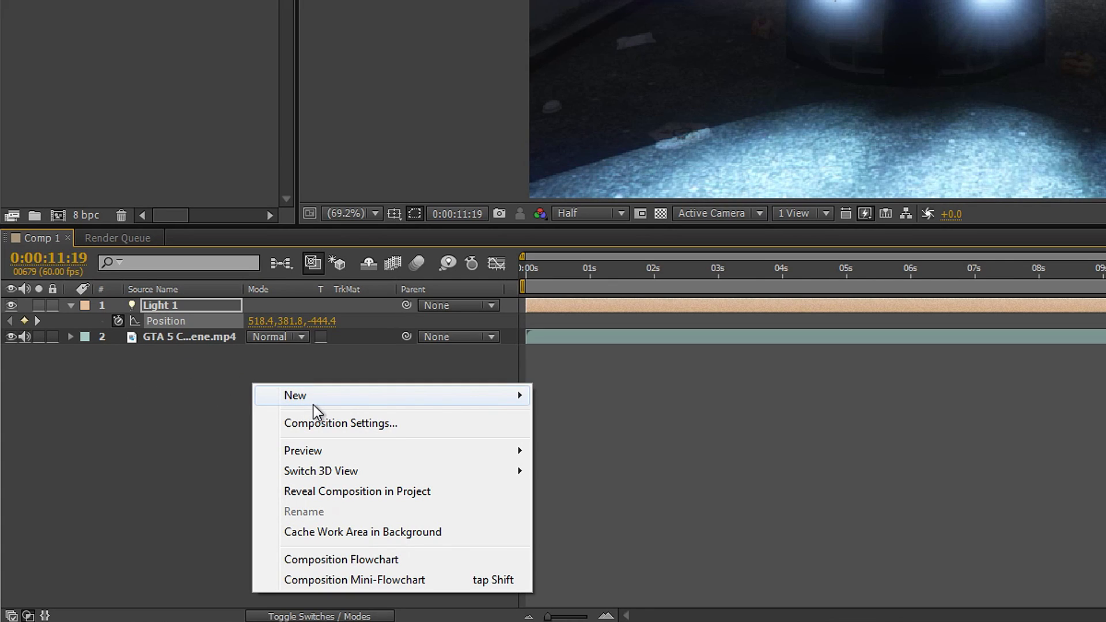
mouse_move(314, 406)
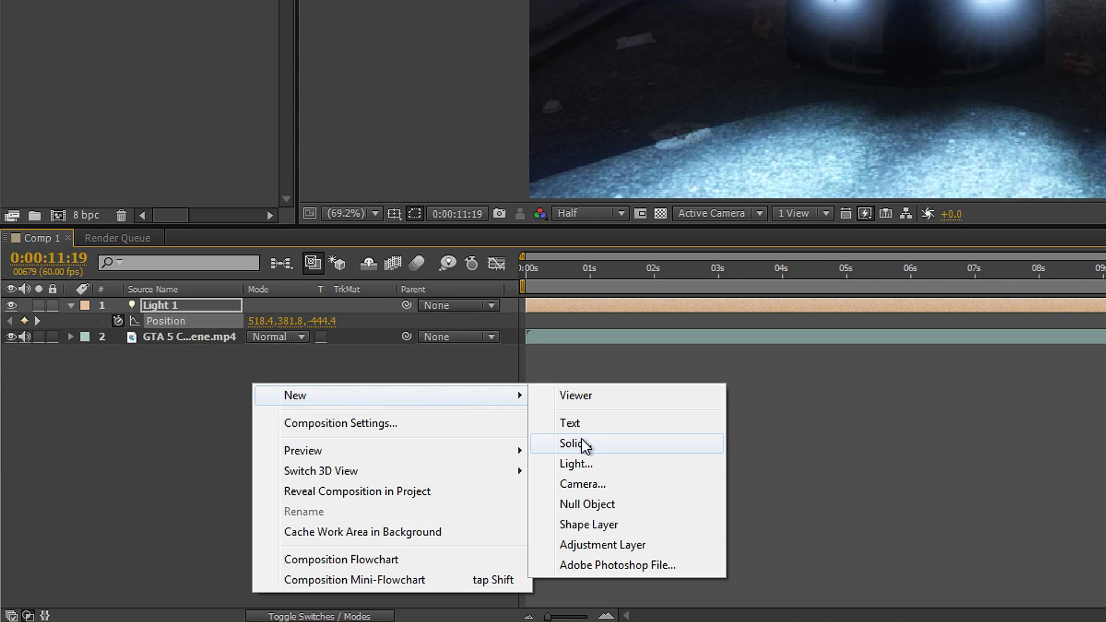
click(581, 445)
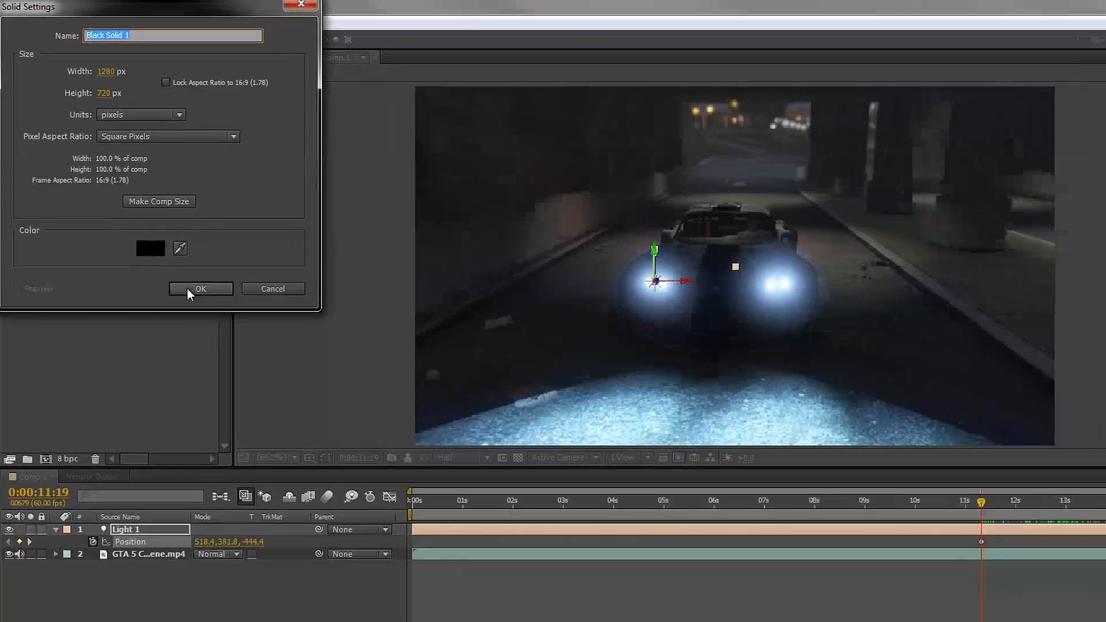
click(238, 369)
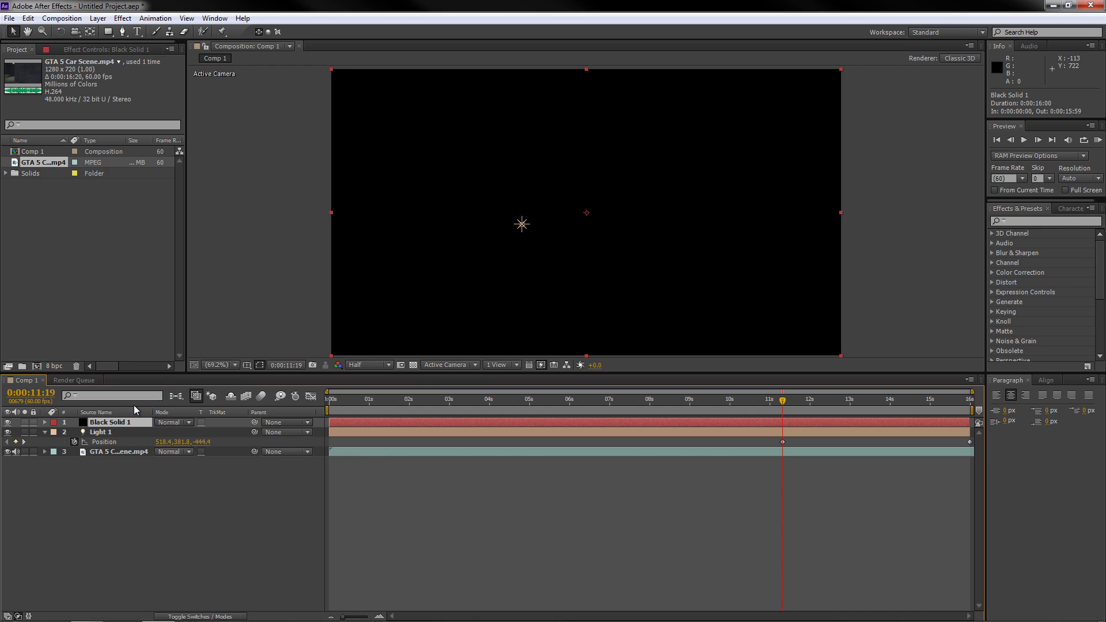
- Apply the Video Copilot Optical Flares effect to the black solid
click(123, 18)
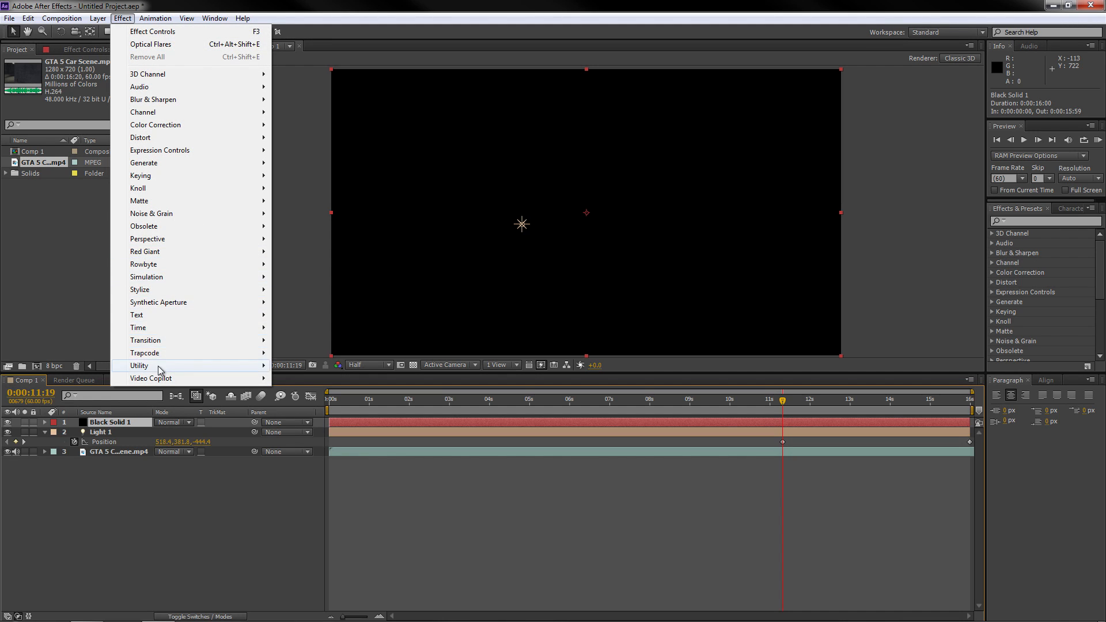
mouse_move(190, 379)
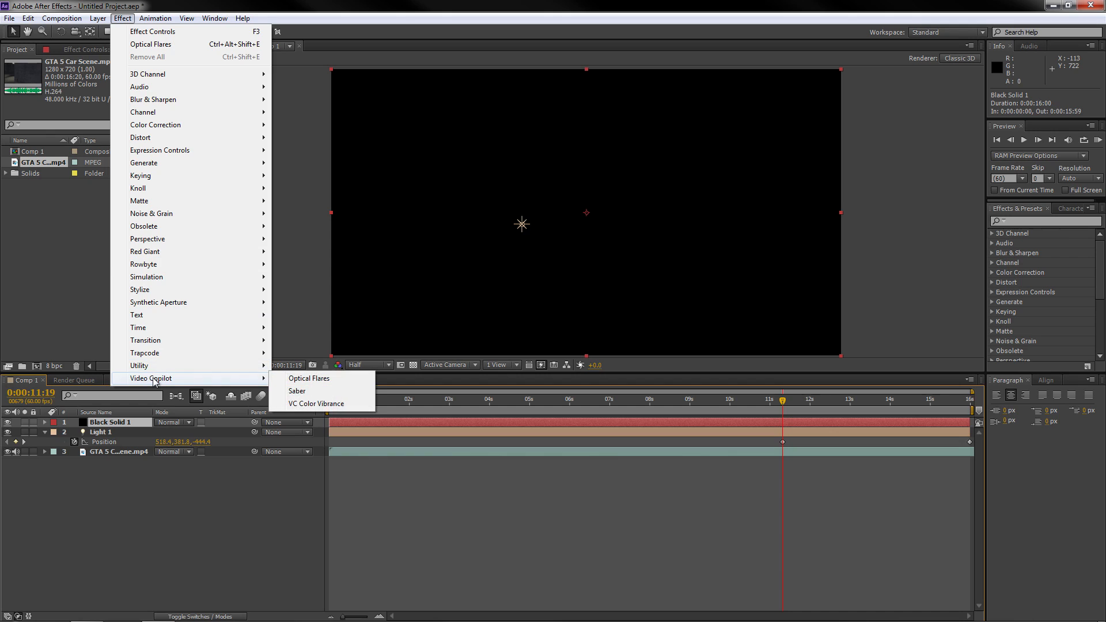
click(300, 379)
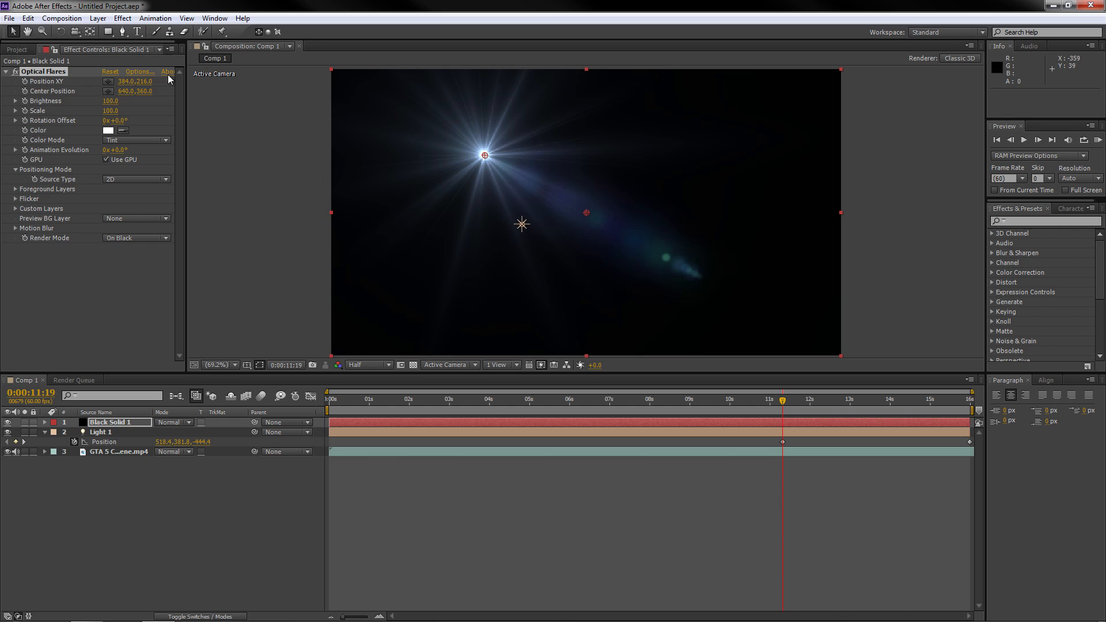
- Load the Monster Flare preset from the Motion Graphics presets in the Optical Flares options
click(145, 72)
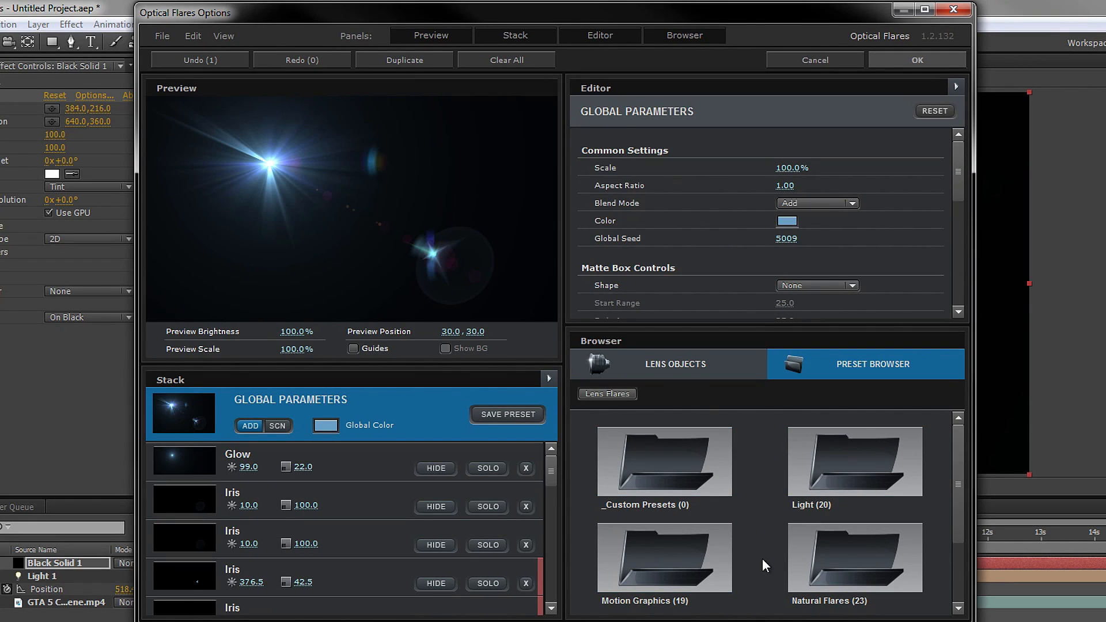
click(680, 562)
drag(959, 431, 956, 521)
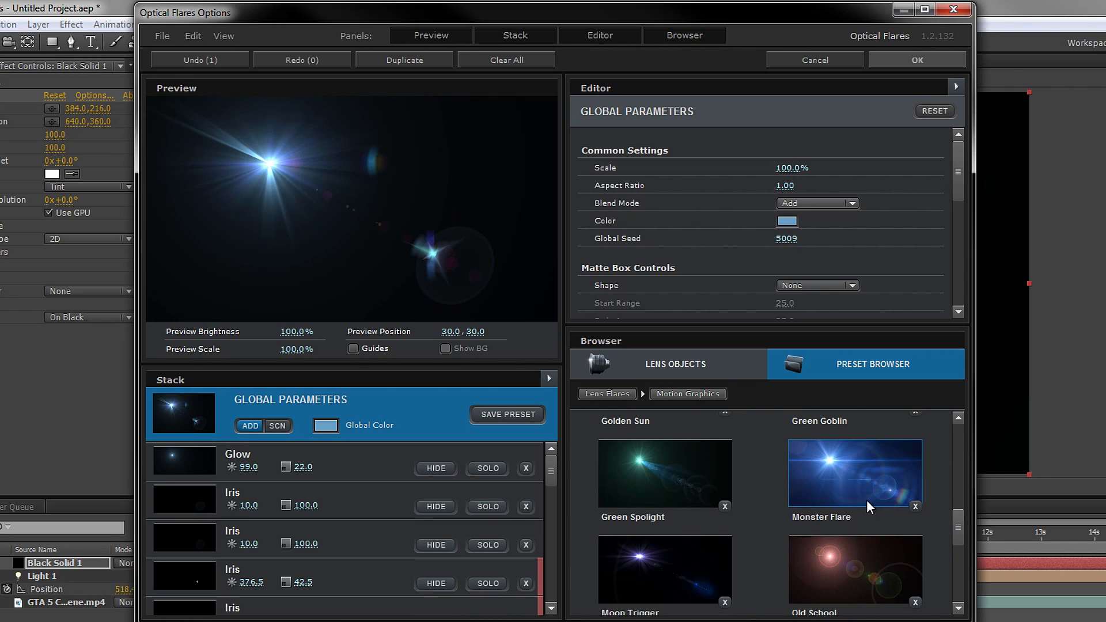
click(855, 473)
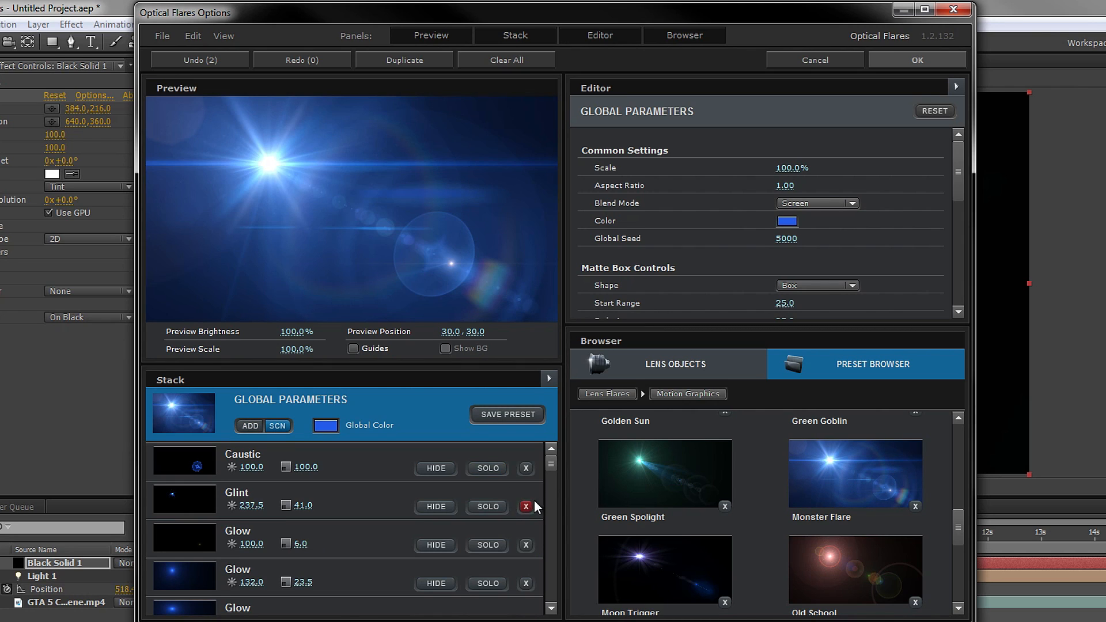
- Lower the brightness of the two large blue Glow elements in the flare stack to 36.5 and 39.5
scroll(550, 466, down, 3)
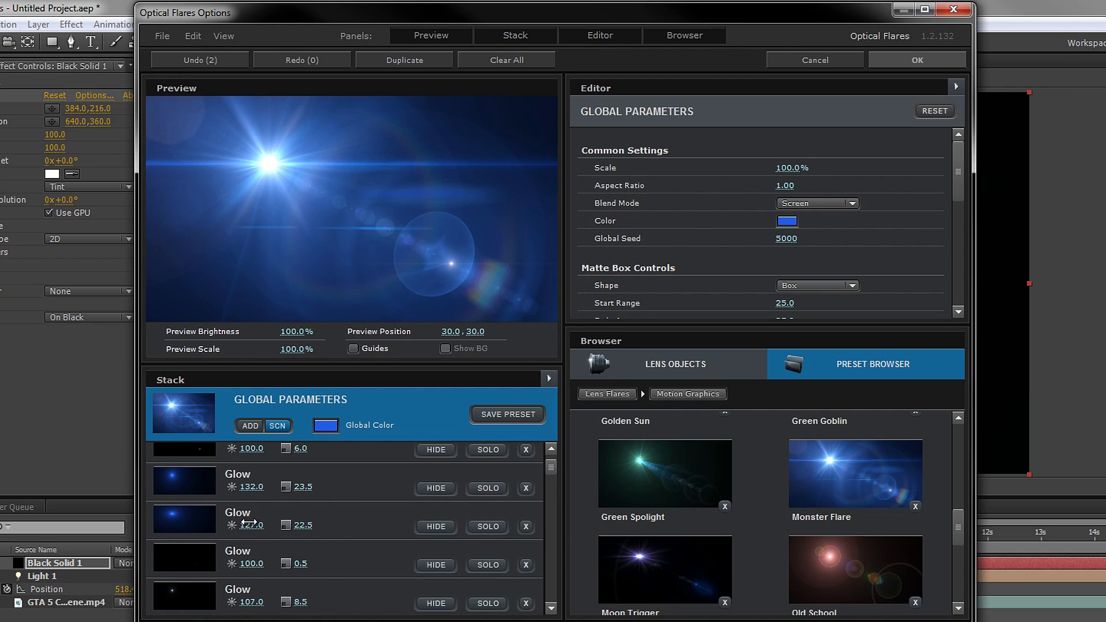
drag(209, 519, 150, 517)
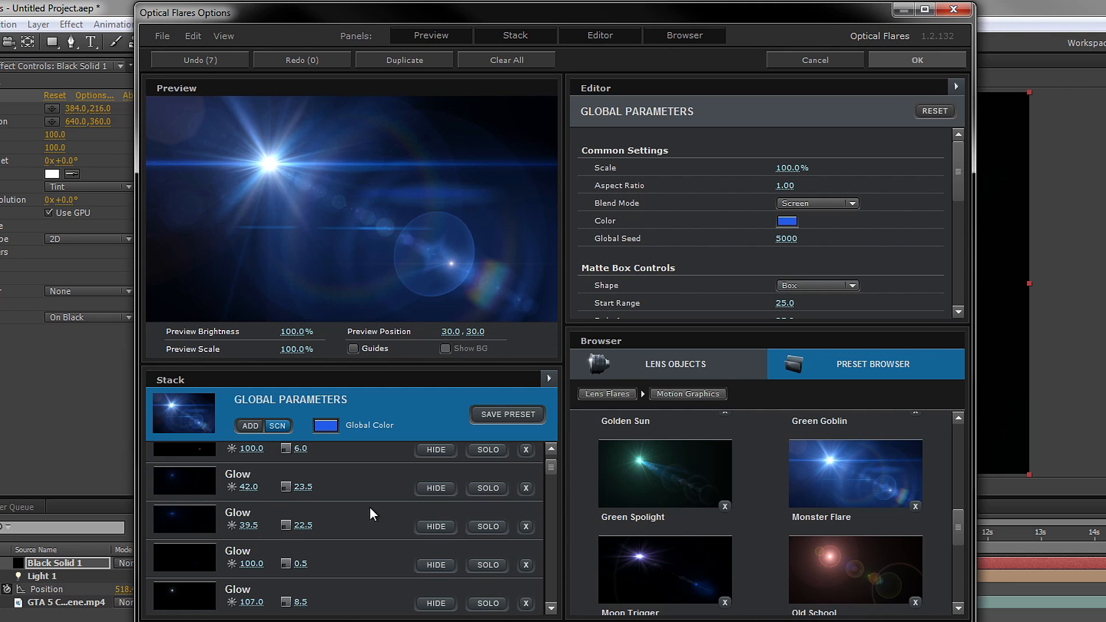
drag(252, 488, 241, 487)
- Set the Caustic element's brightness to 0 and accept the flare design
scroll(548, 473, down, 3)
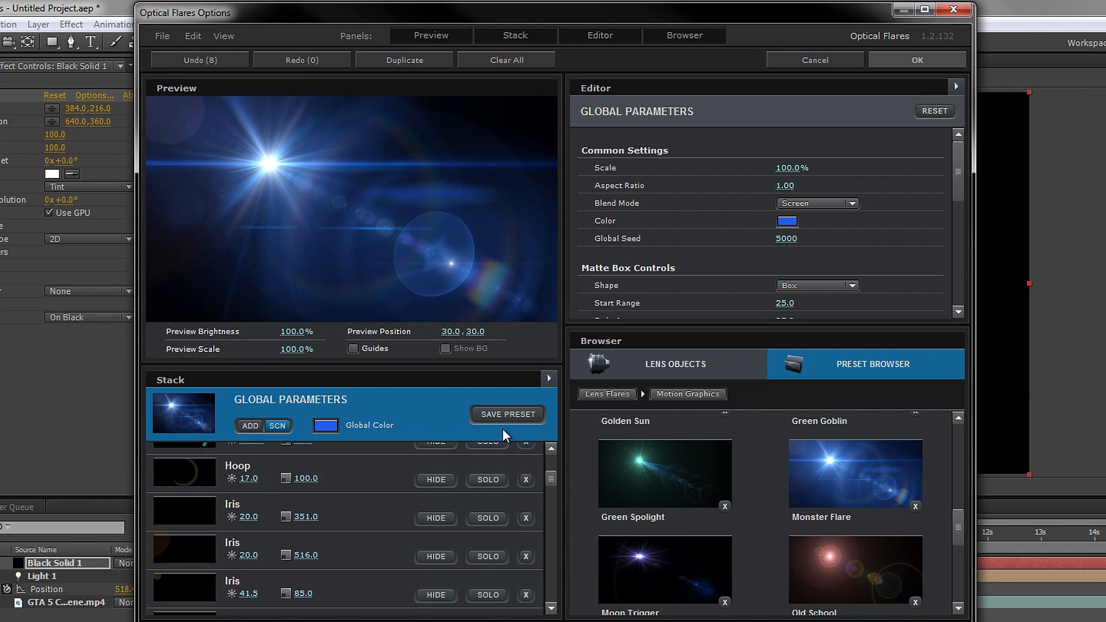
scroll(545, 482, down, 5)
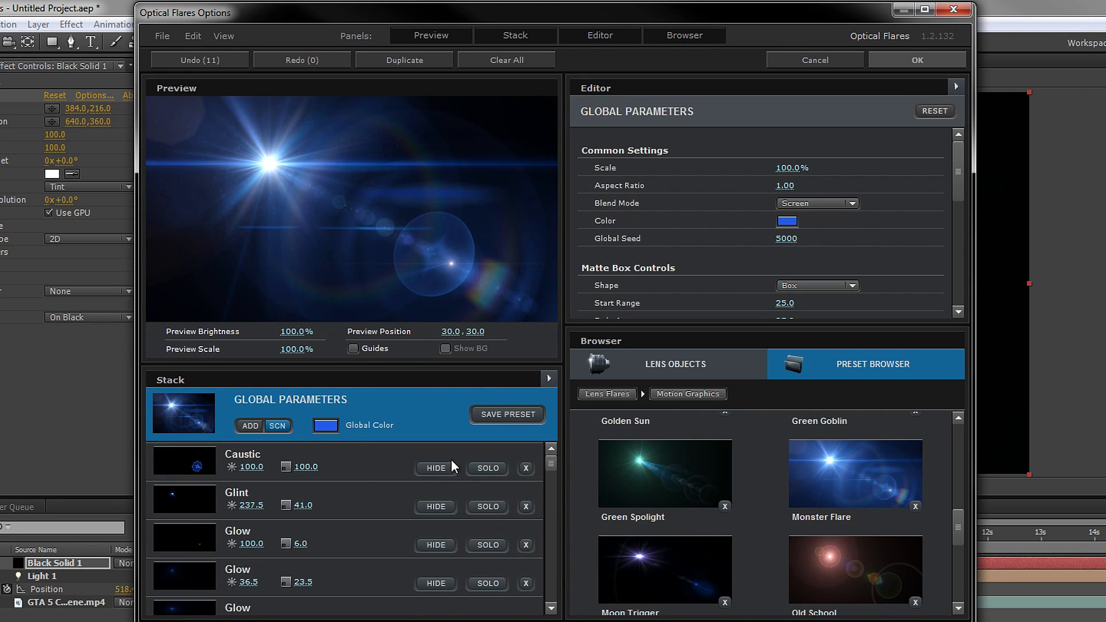
drag(251, 466, 104, 469)
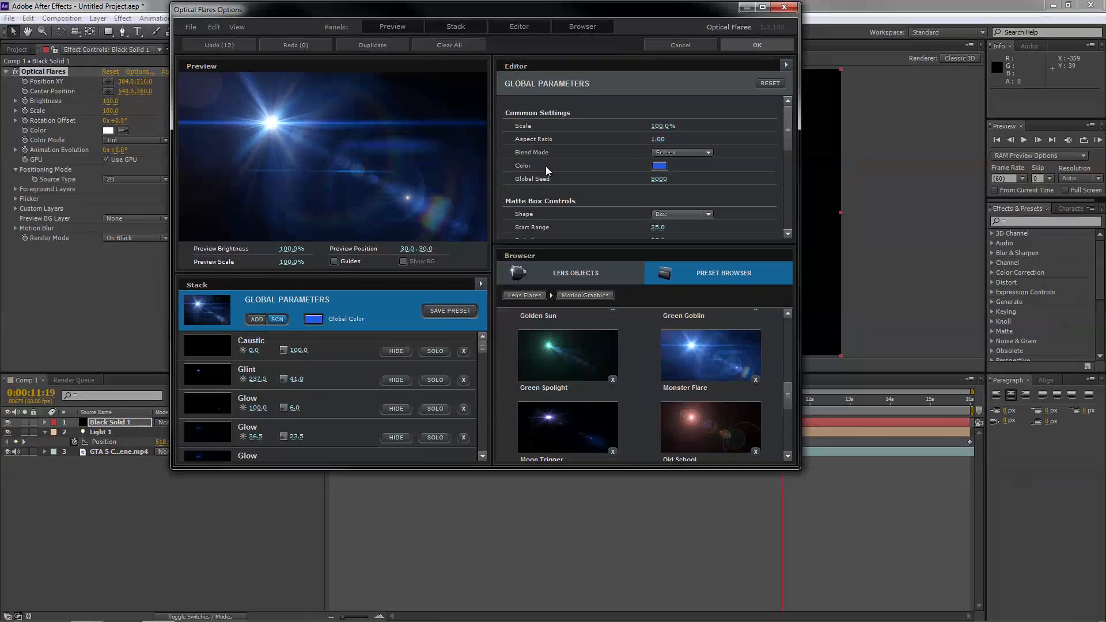
click(754, 45)
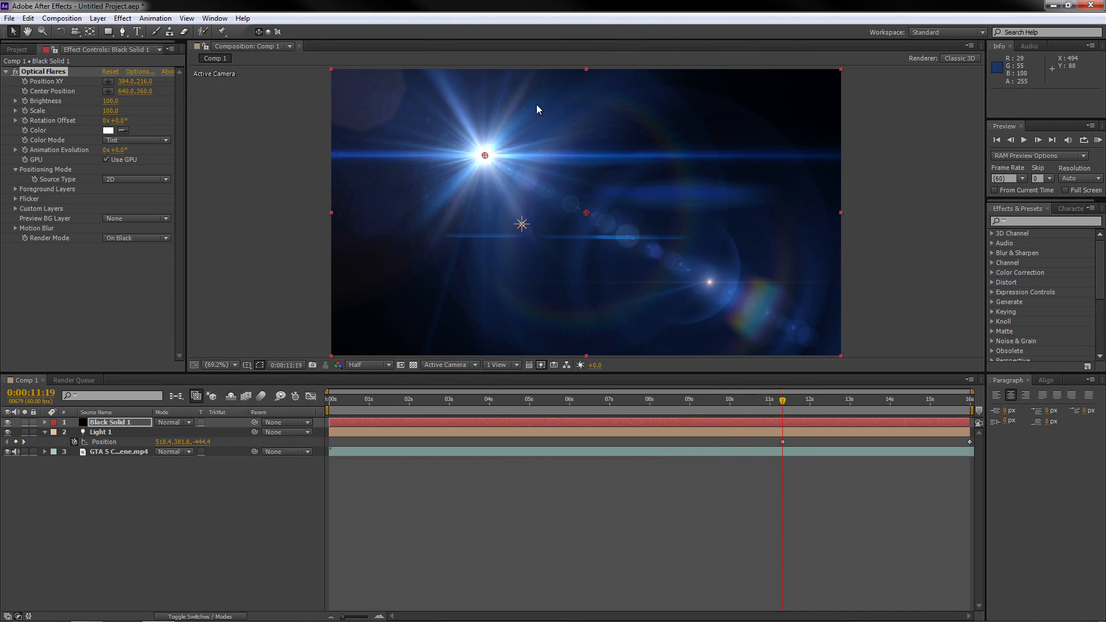
- Set the flare's positioning source type to Track Lights and collapse the black solid's properties
drag(484, 155, 470, 157)
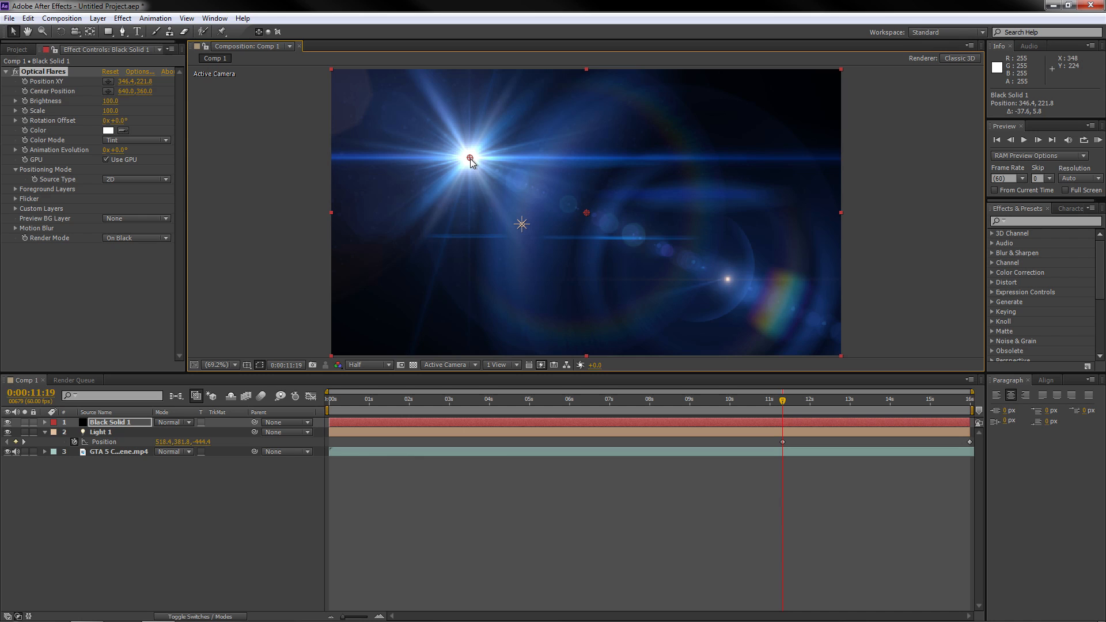
mouse_move(470, 158)
mouse_down()
mouse_move(397, 243)
mouse_move(455, 165)
mouse_up()
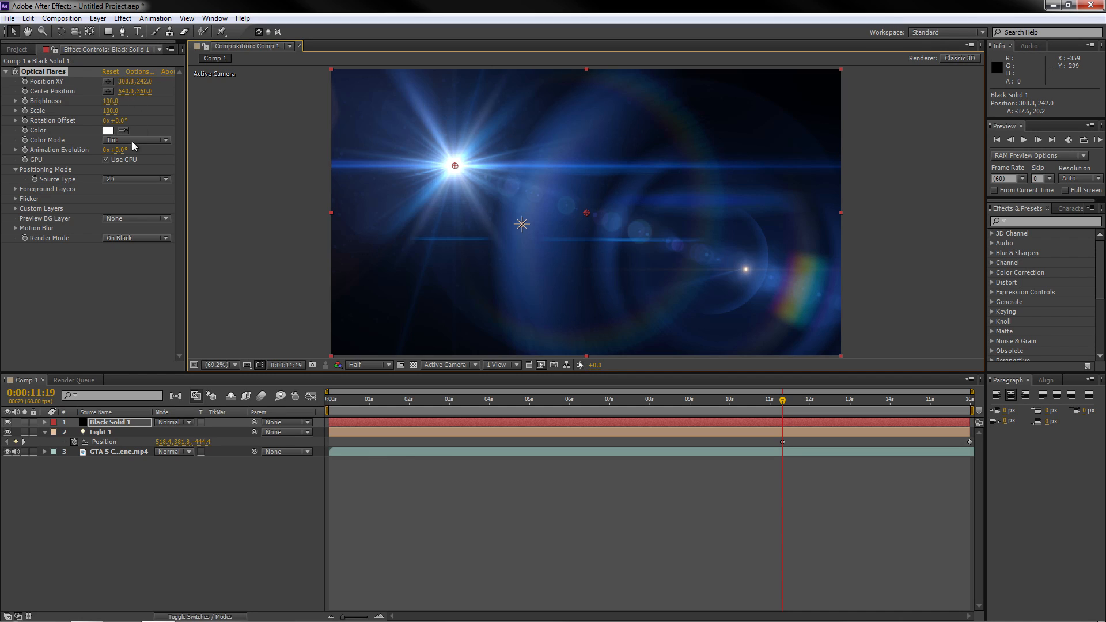
click(115, 180)
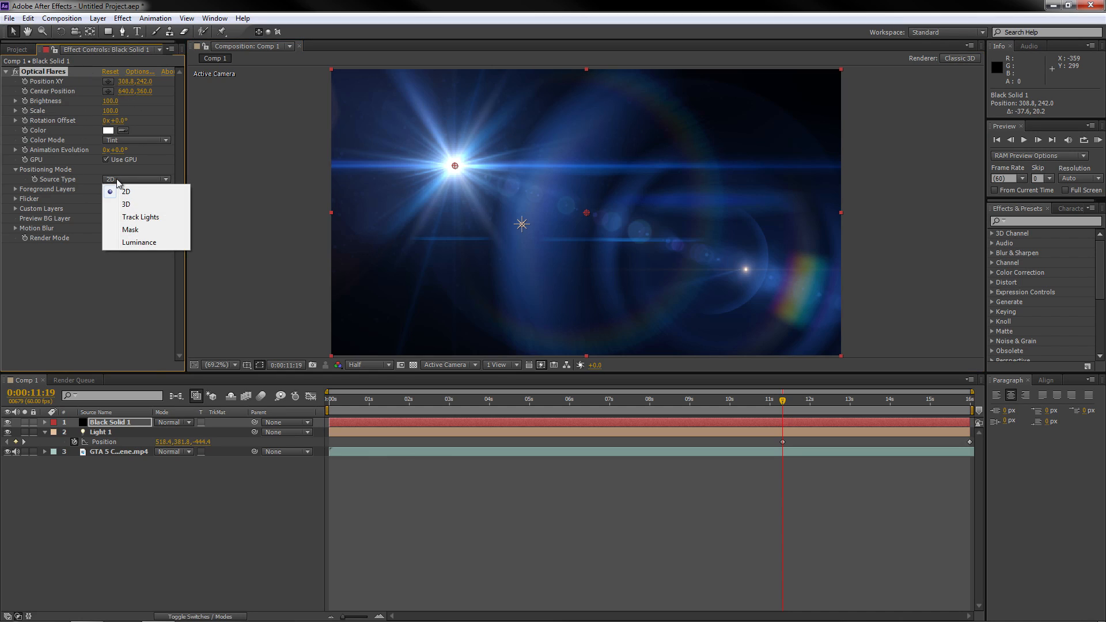
click(141, 217)
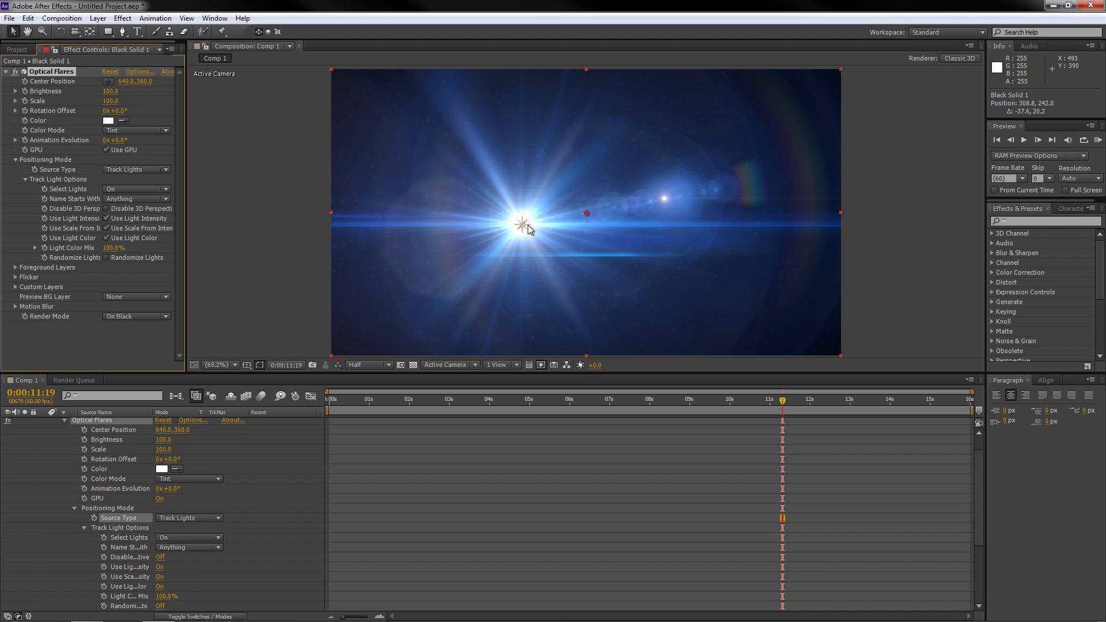
key(u)
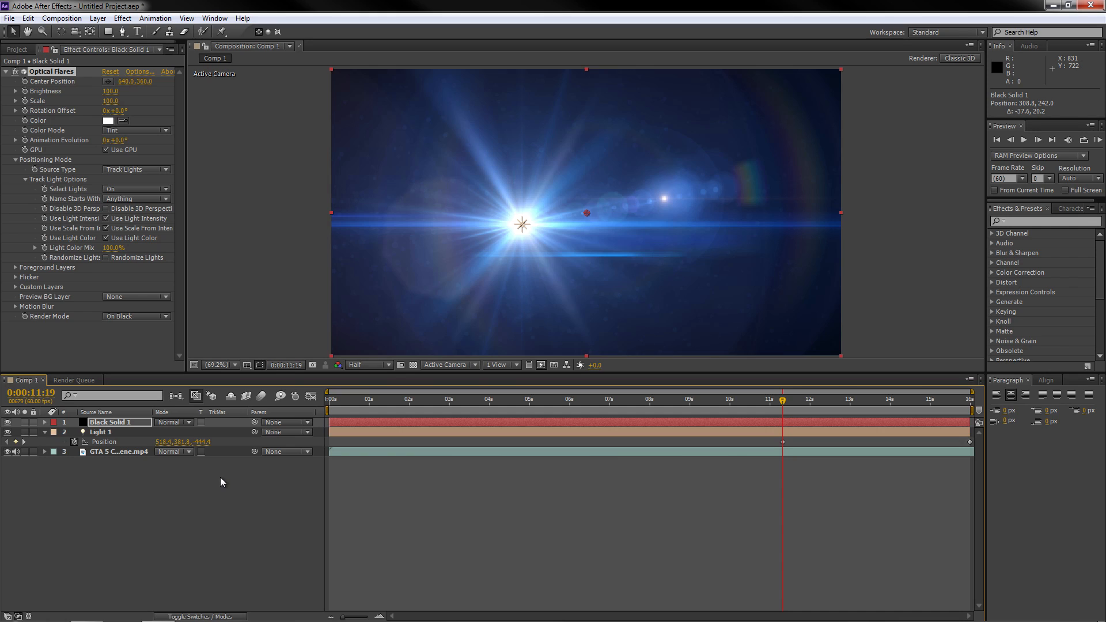
- Set the black solid's blending mode to Add and its opacity to 45%
click(168, 423)
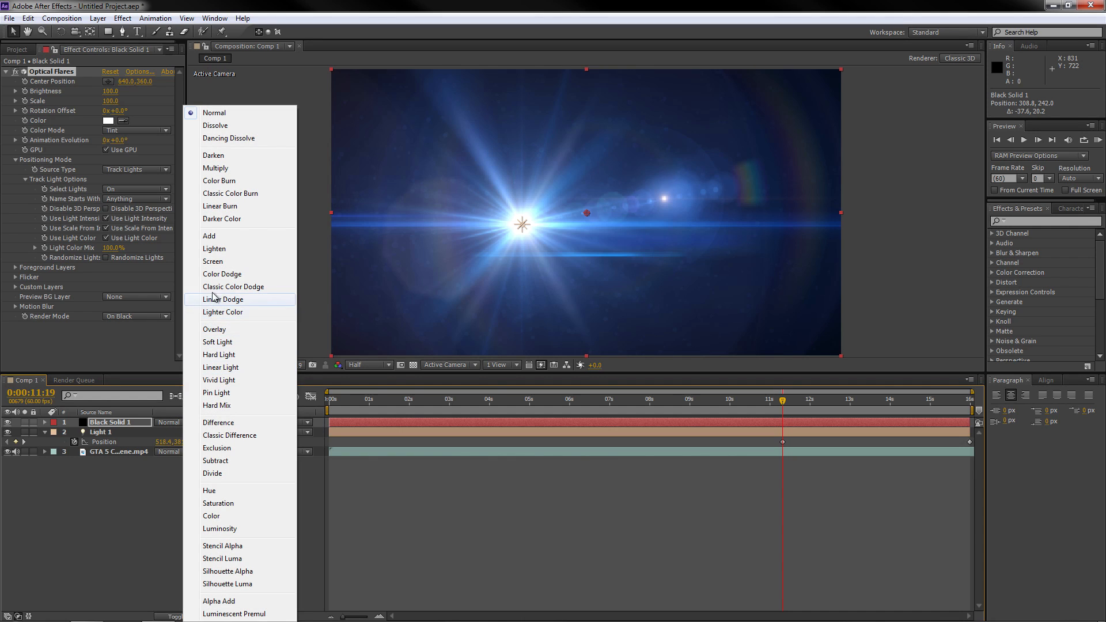
click(222, 237)
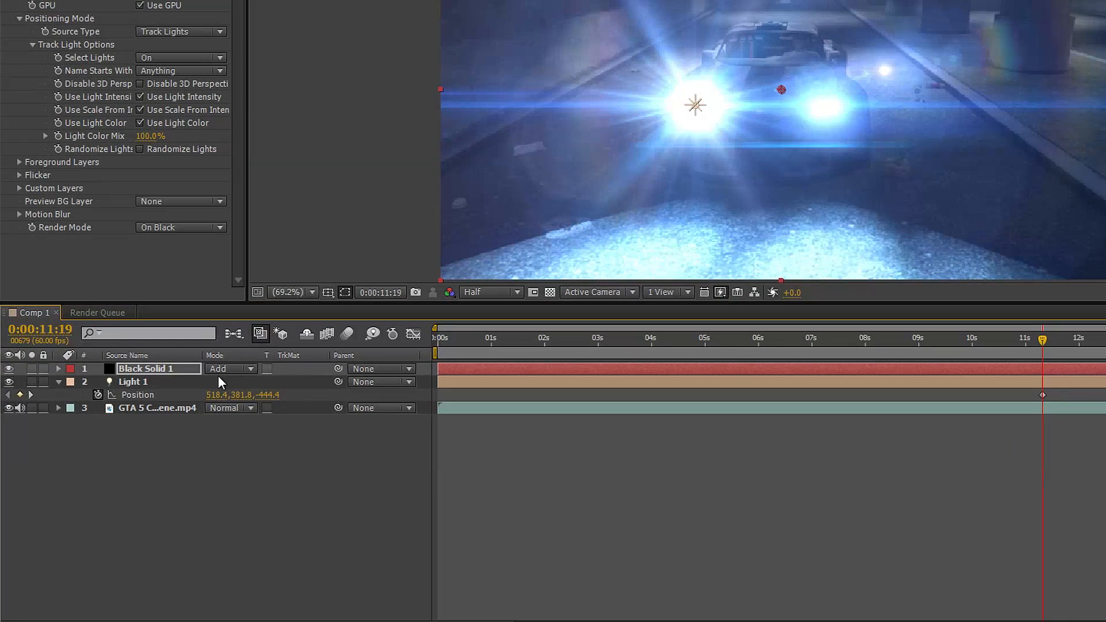
key(t)
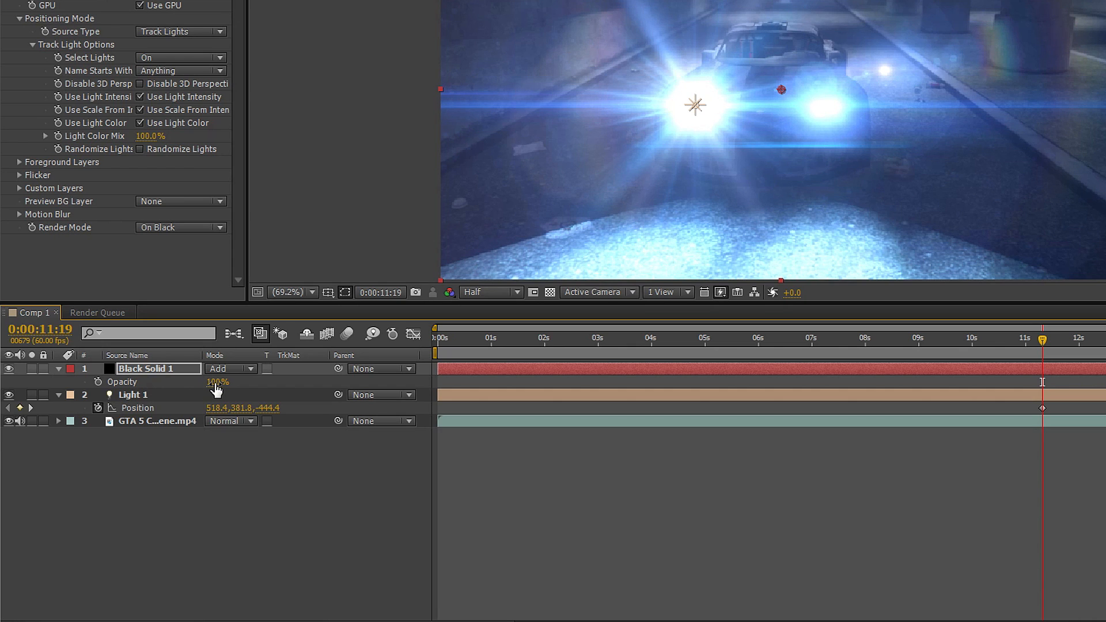
drag(217, 382, 175, 385)
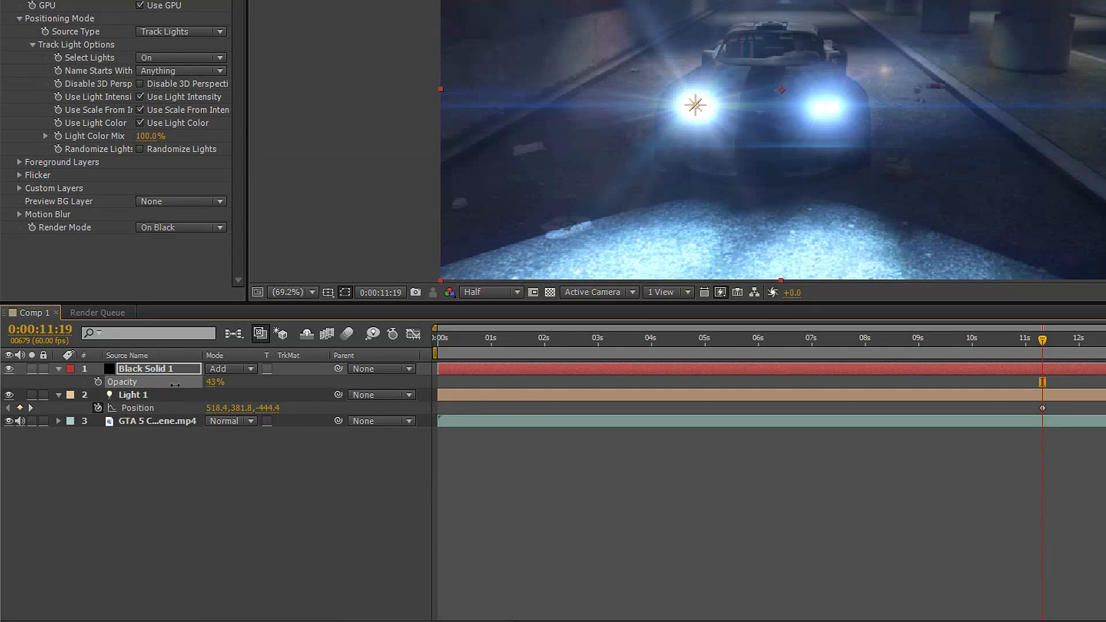
click(212, 385)
text(45)
click(291, 378)
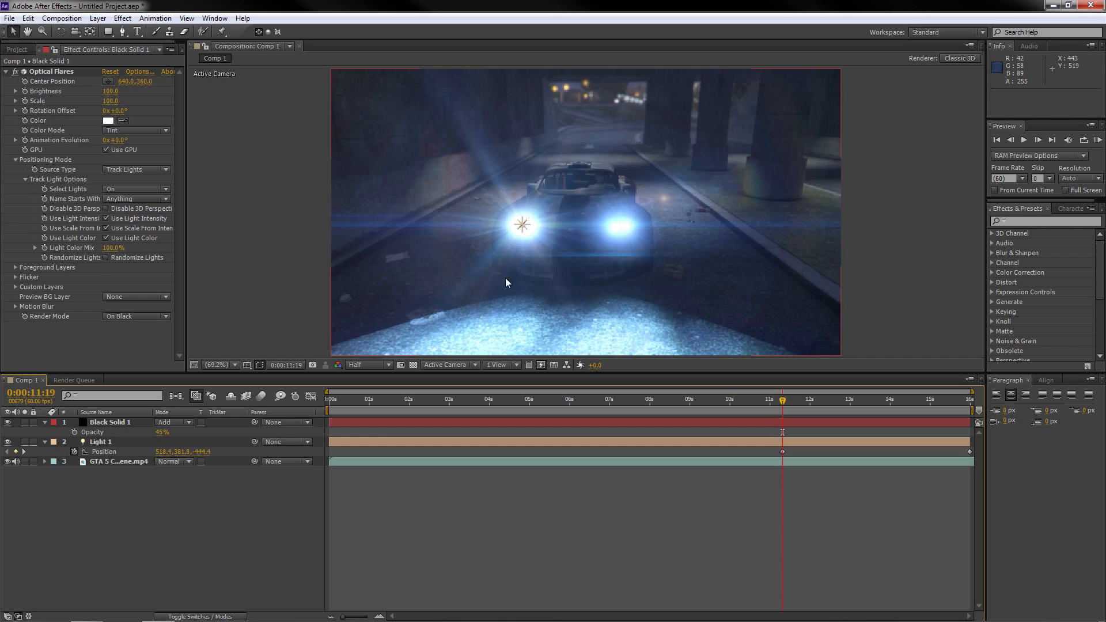
key(u)
- Move the black solid layer in time so that it starts at the first light keyframe, 0:00:11:19
drag(337, 421, 787, 421)
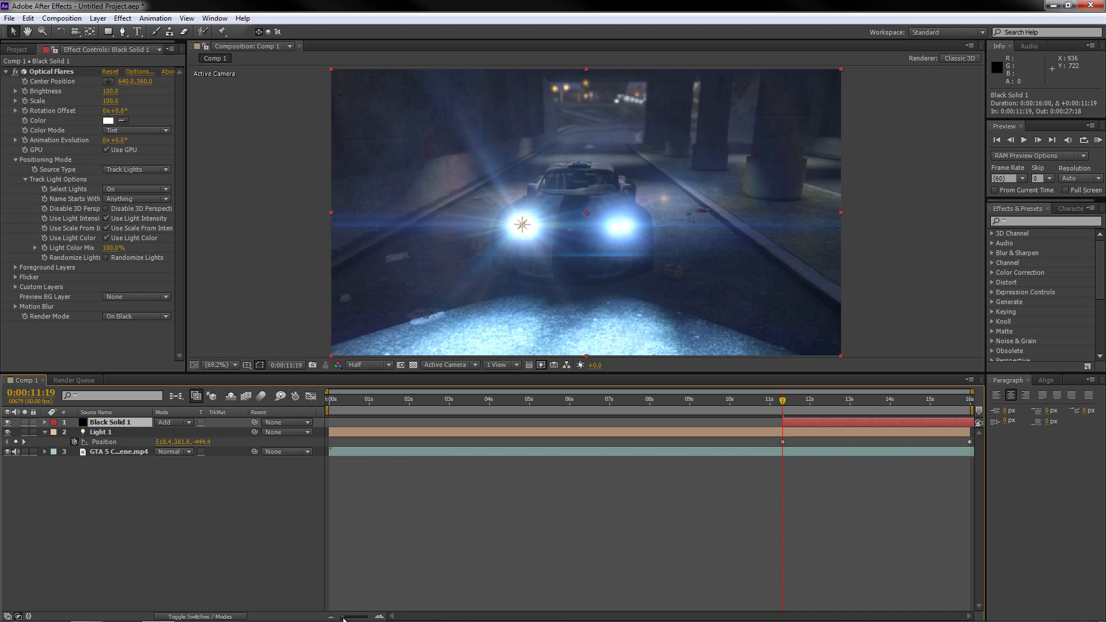
drag(343, 617, 357, 618)
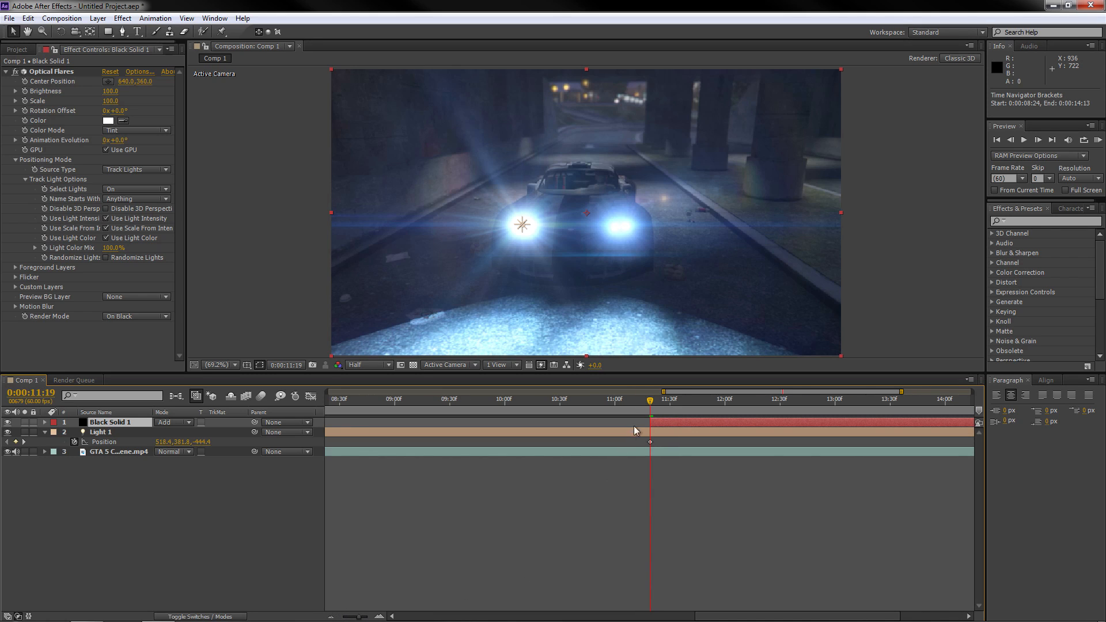
mouse_move(650, 400)
mouse_down()
mouse_move(661, 401)
mouse_move(612, 405)
mouse_move(787, 391)
mouse_move(650, 401)
mouse_up()
drag(356, 616, 342, 616)
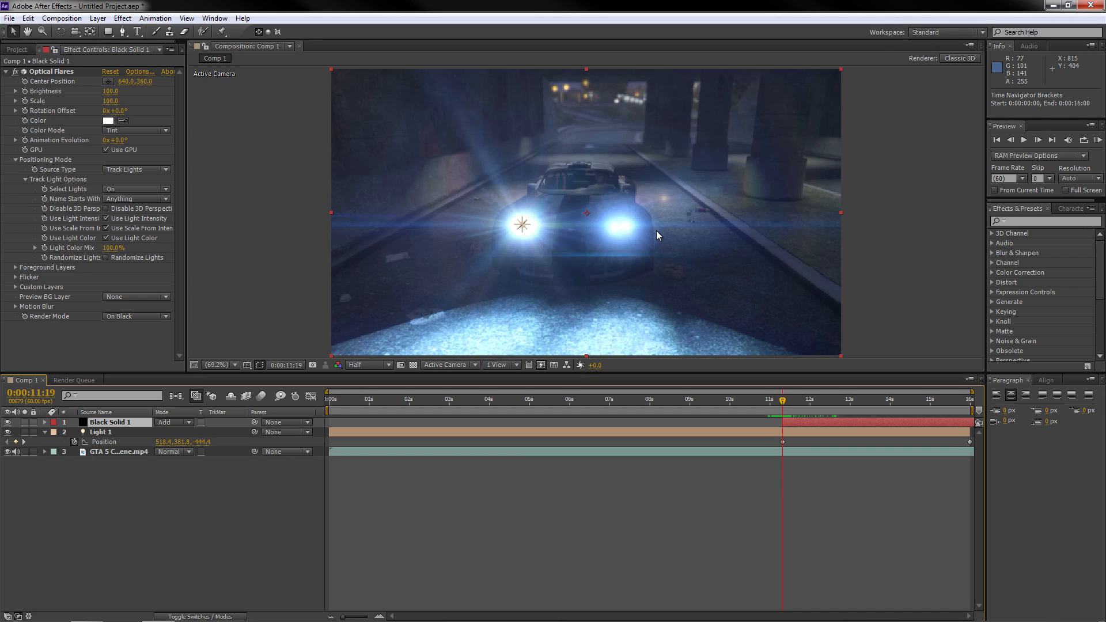
- Collapse the light's properties and duplicate the light together with the black solid
click(44, 432)
click(98, 433)
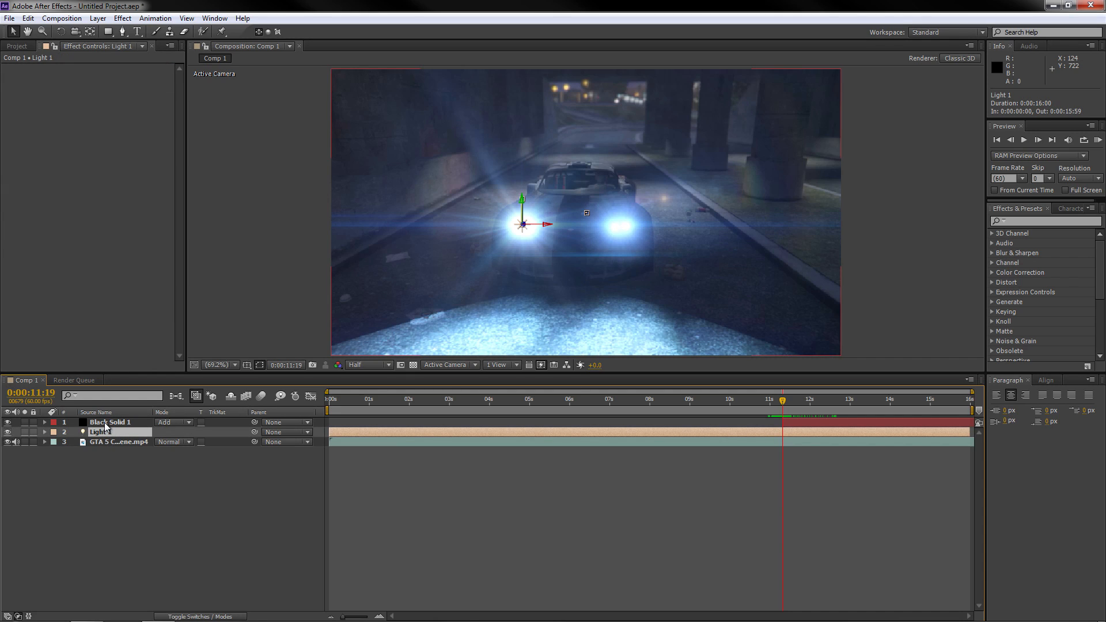
shift+click(106, 424)
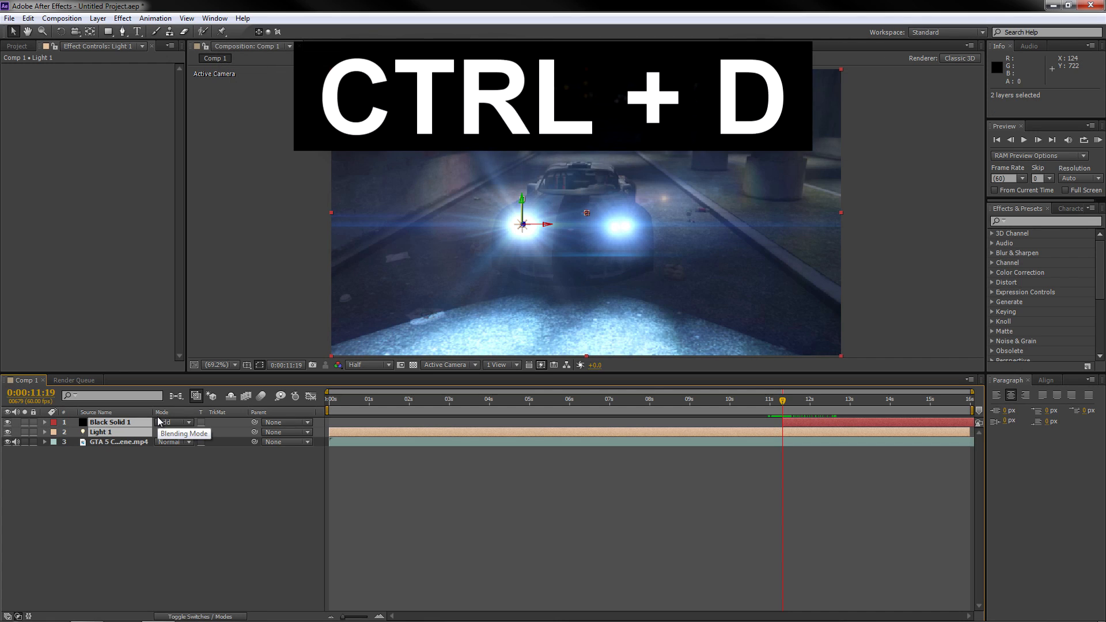
key(ctrl+d)
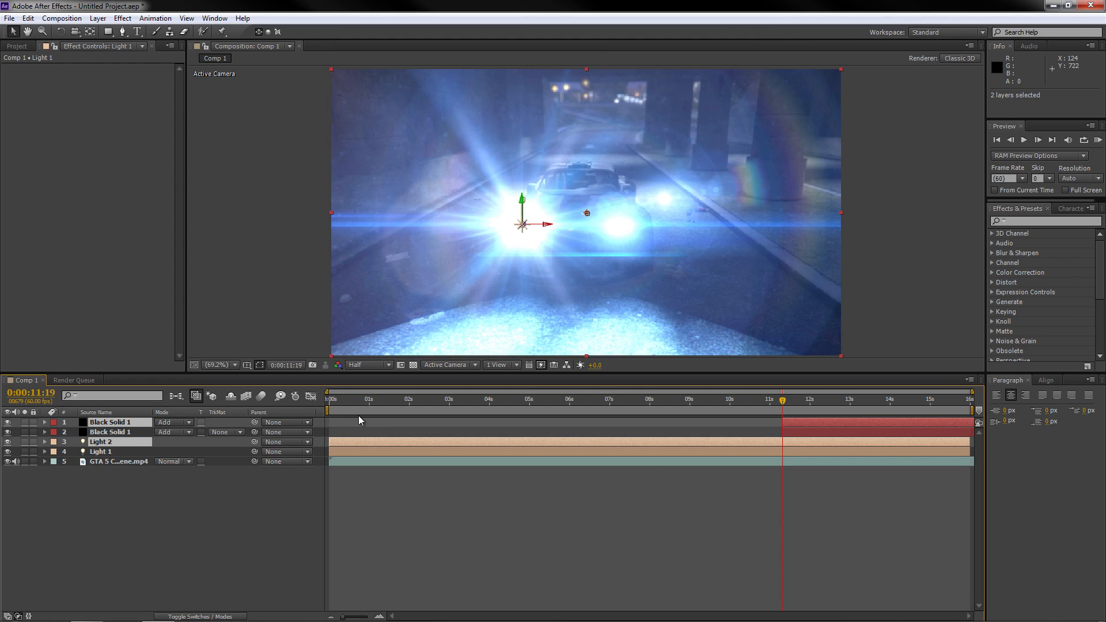
- Move Light 2 in the layer order to directly beneath the topmost black solid
click(118, 451)
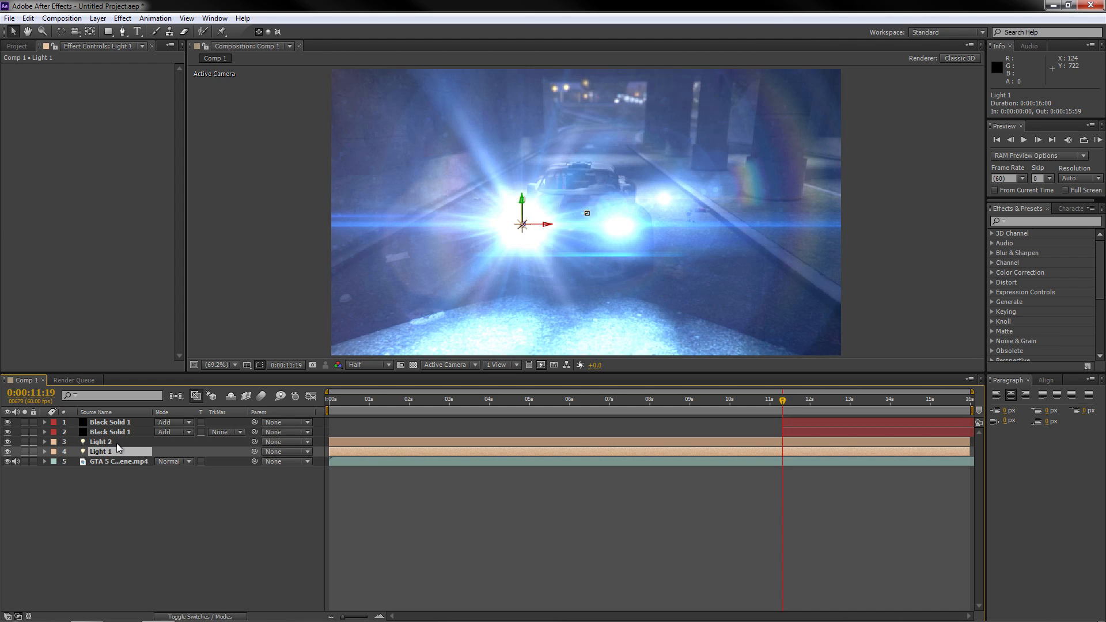
click(101, 444)
drag(101, 447, 98, 433)
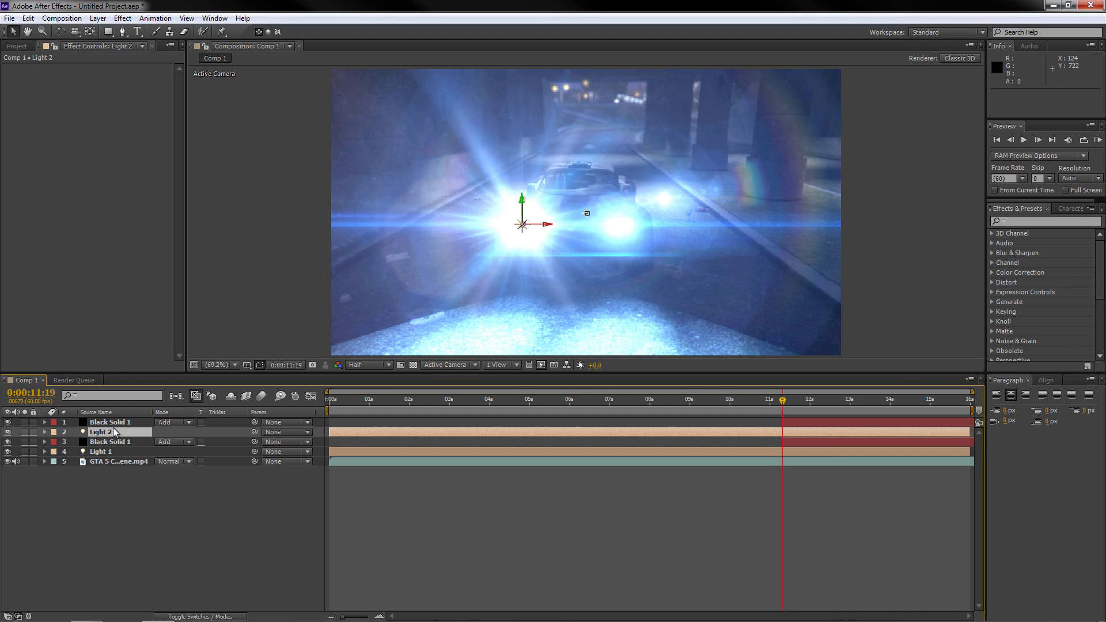
- Give the lower black solid and Light 1 a purple label and Light 2 a red label to tell the pairs apart
click(54, 441)
click(86, 363)
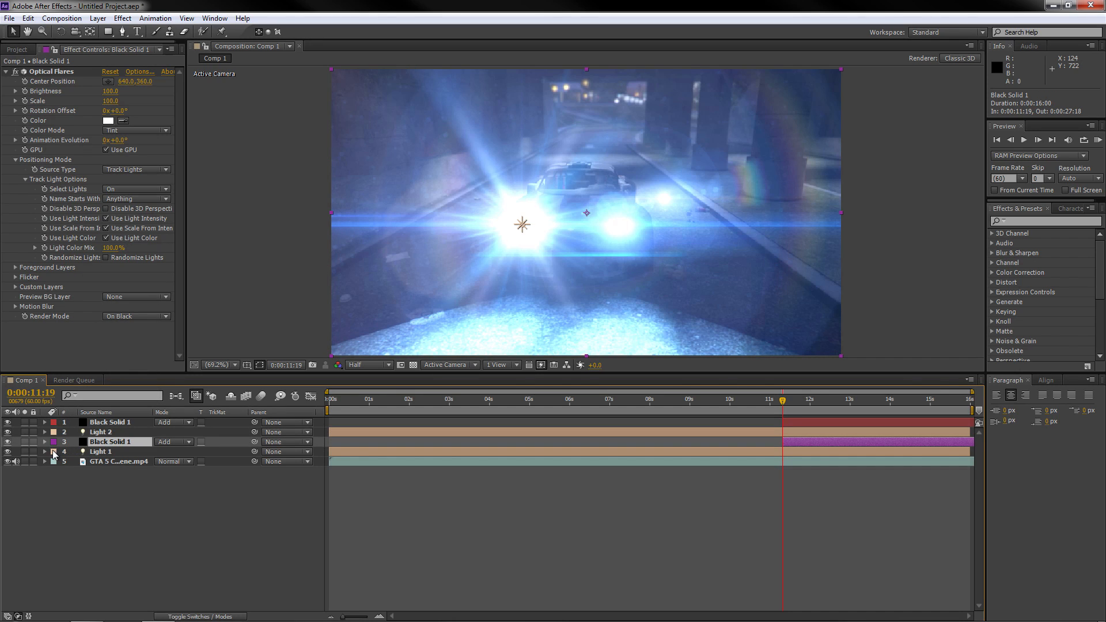
click(54, 452)
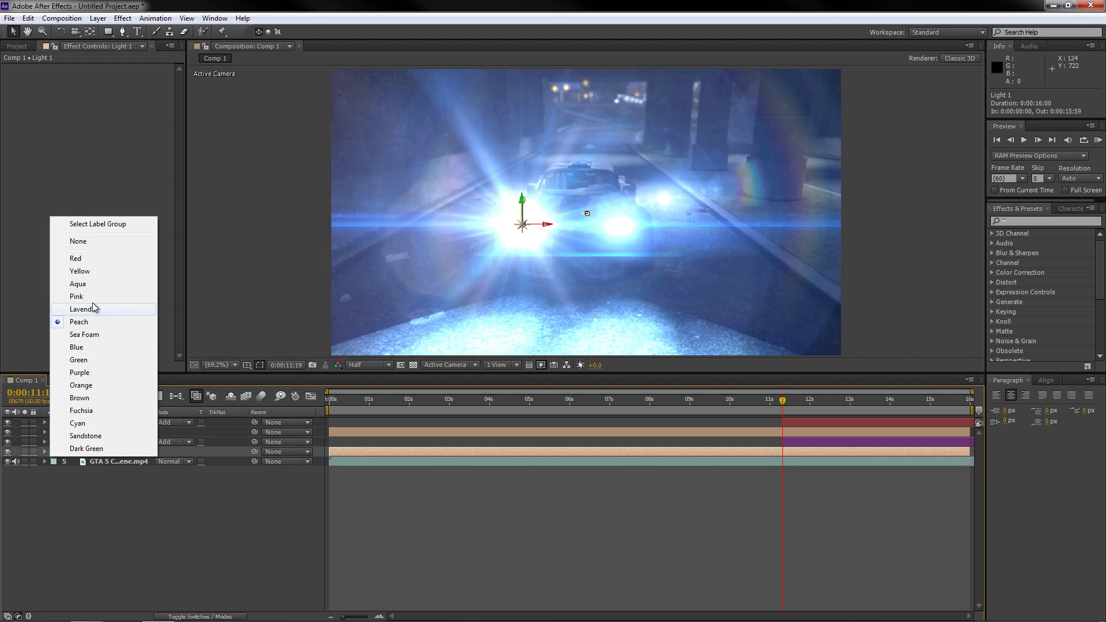
click(81, 373)
click(54, 432)
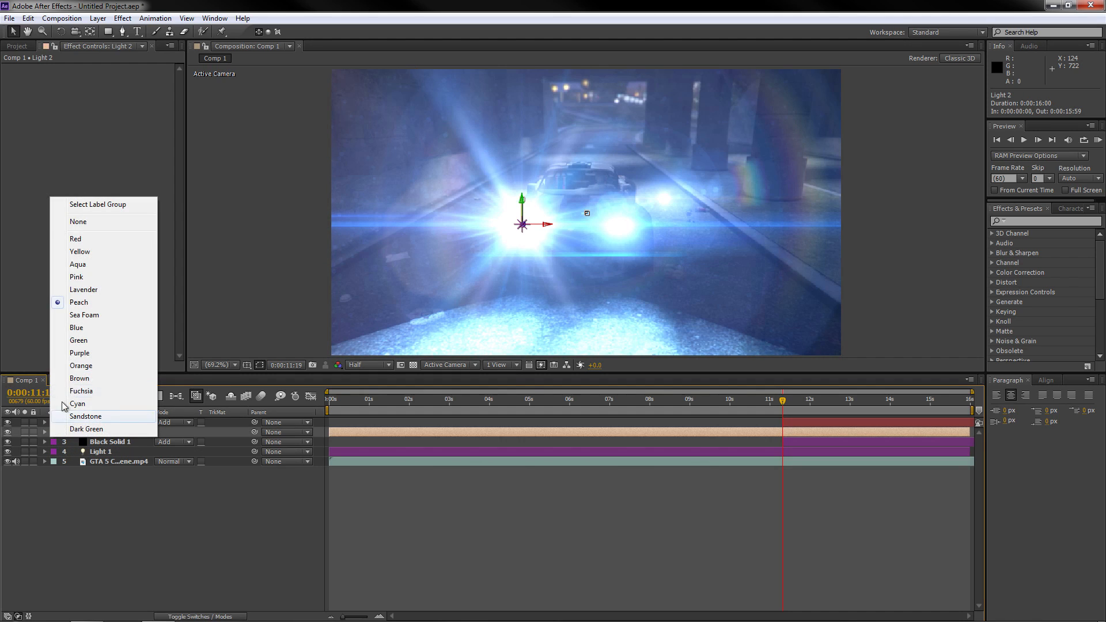
click(77, 238)
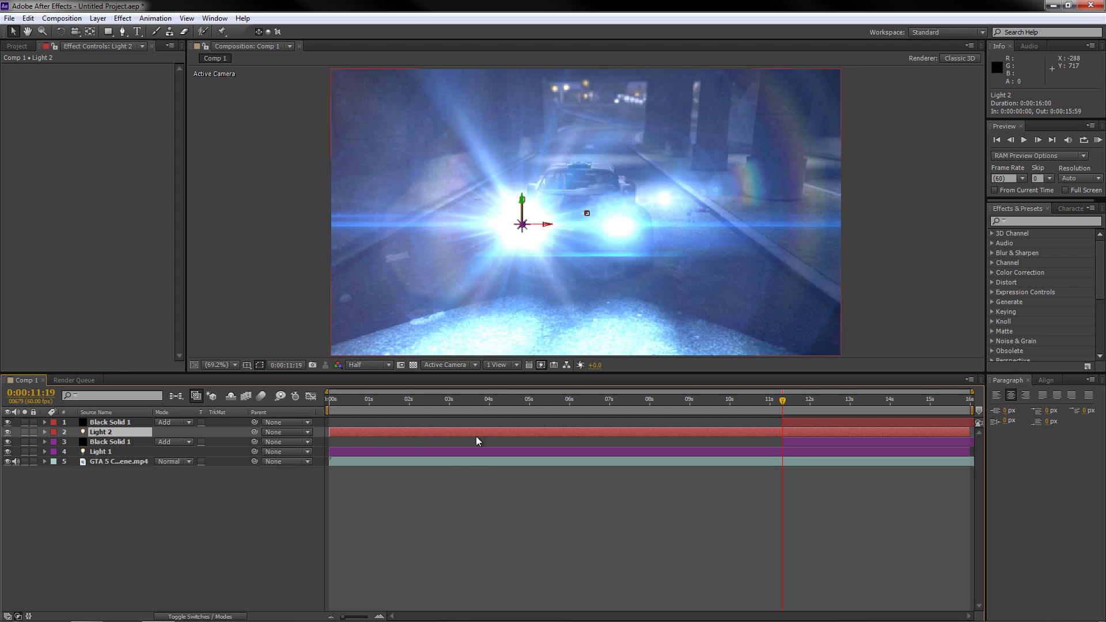
click(126, 425)
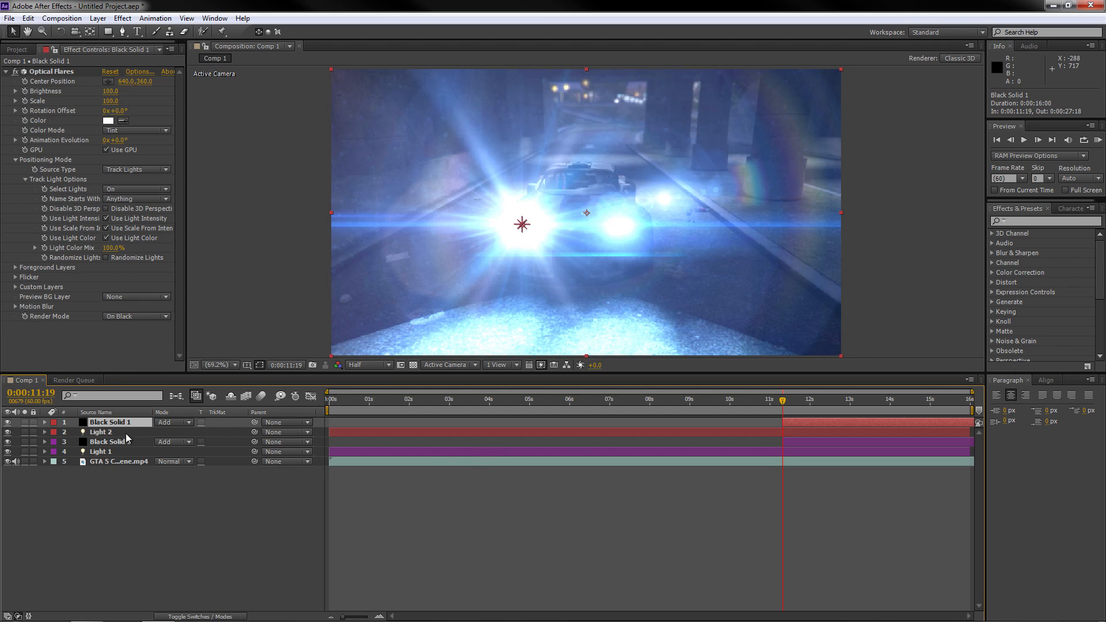
- Hide the purple-labelled solid and Light 1, and set Light 2's X position to about 703.4 at 0:00:11:19, over the second headlight
click(8, 442)
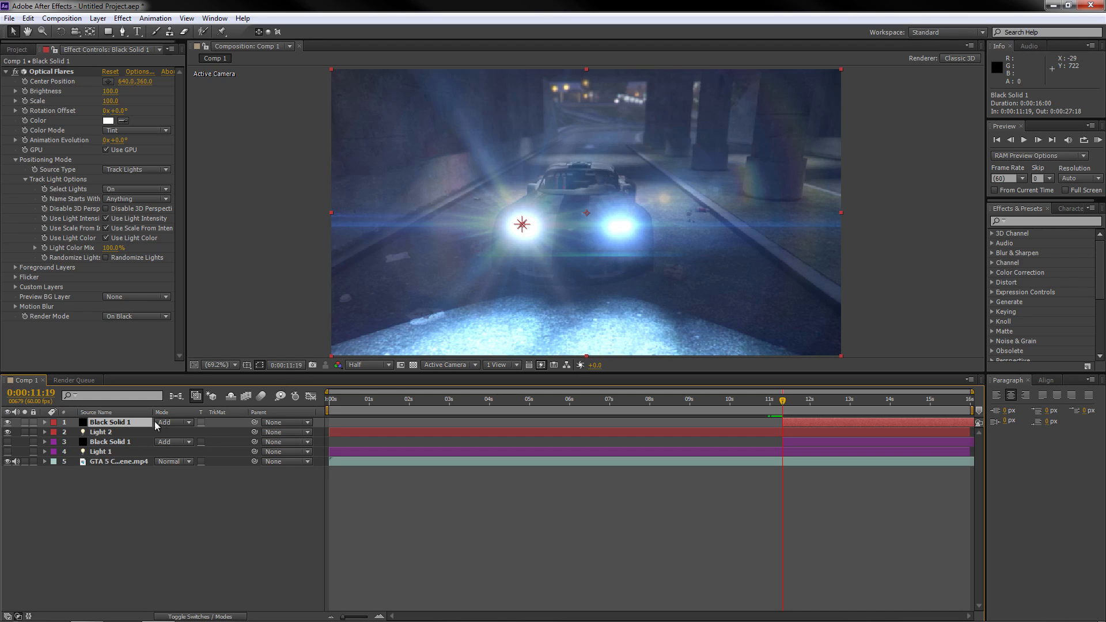
click(144, 432)
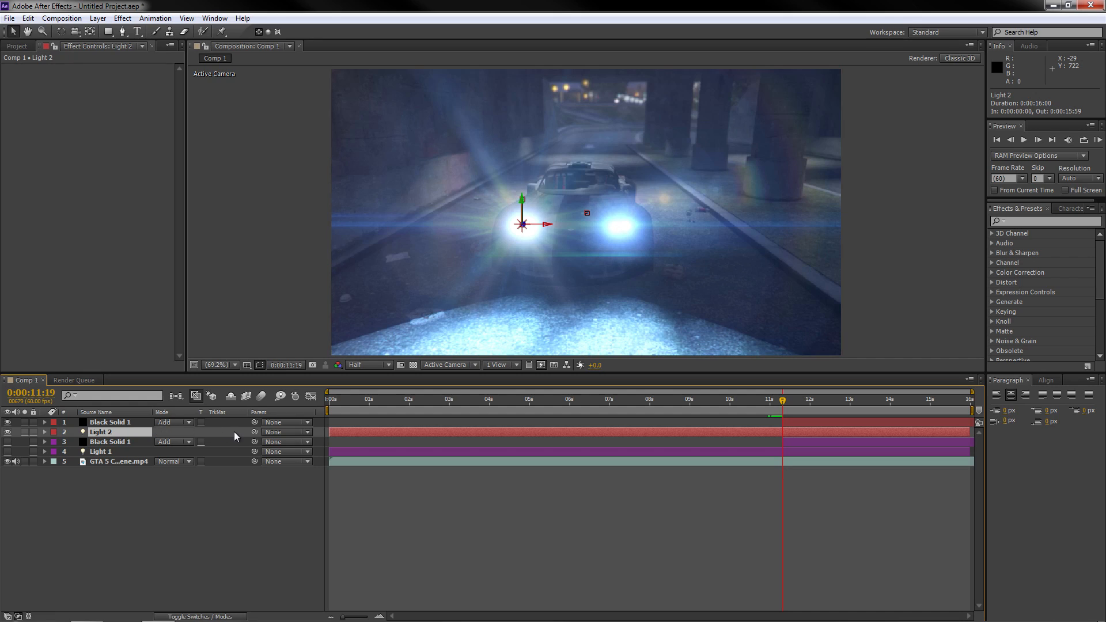
key(p)
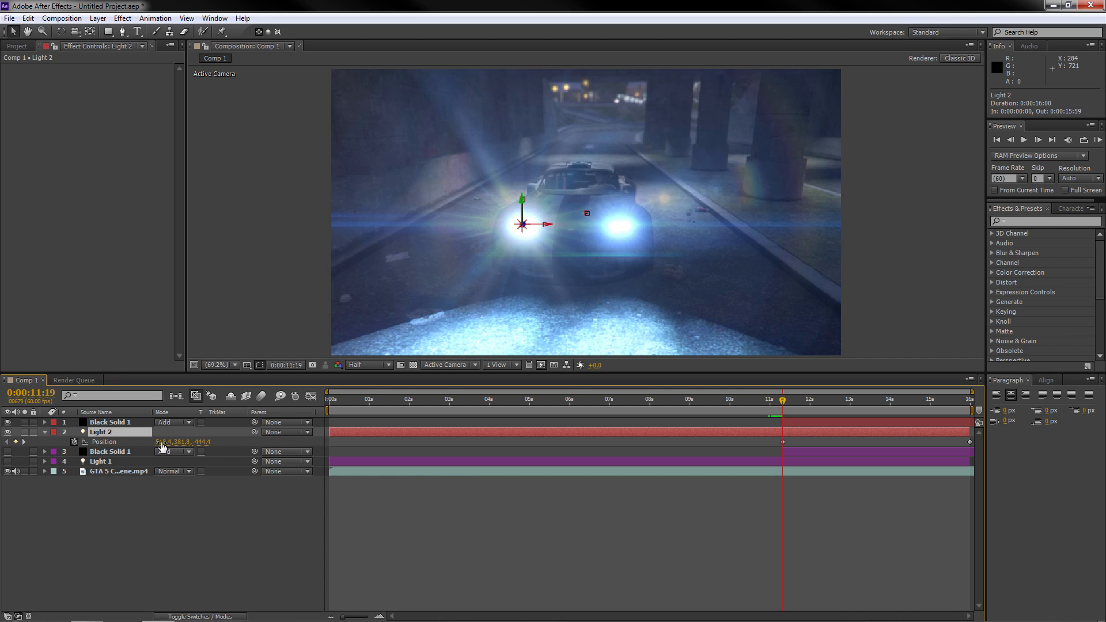
drag(162, 446, 271, 445)
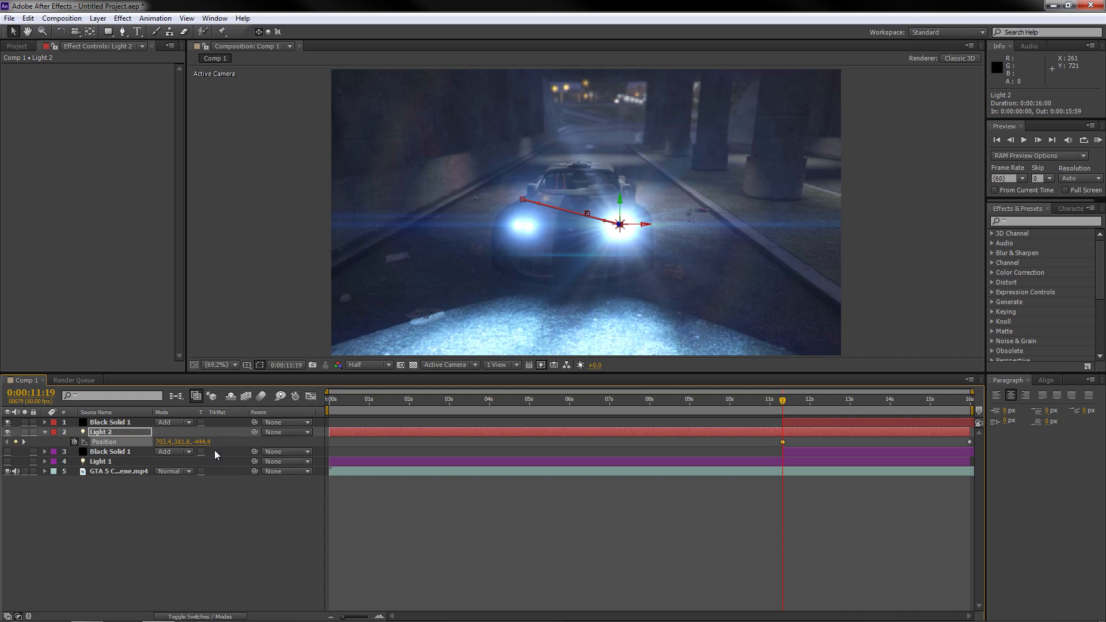
- Copy Light 2's X position from the first keyframe and apply it, 703.3936, to the keyframe at 0:00:15:59
click(162, 444)
key(ctrl+c)
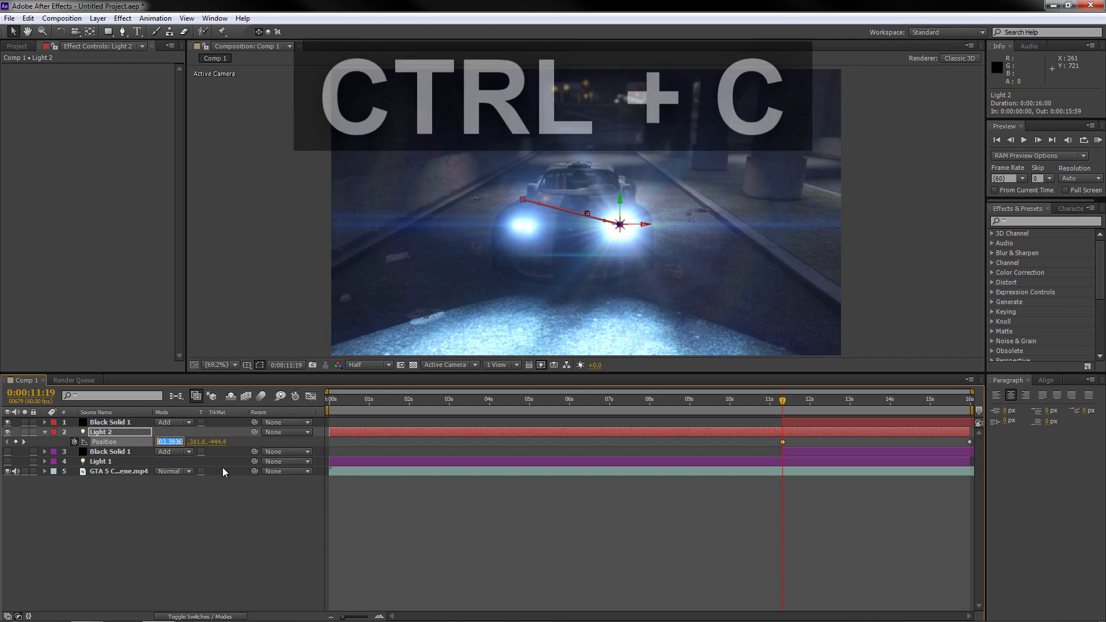
click(593, 554)
drag(783, 405, 970, 407)
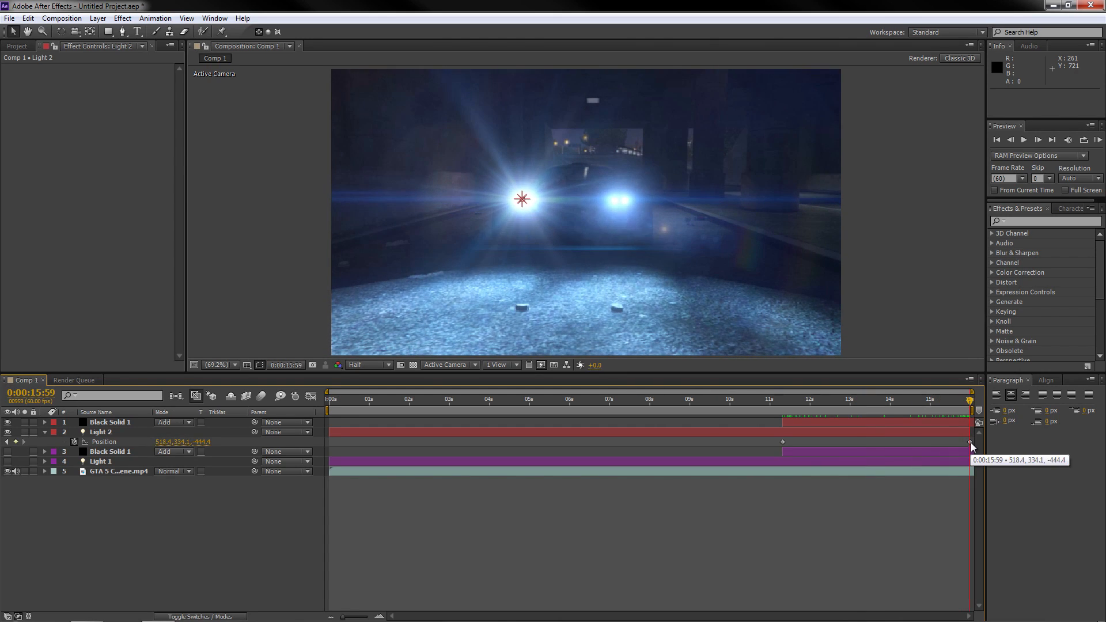
click(970, 442)
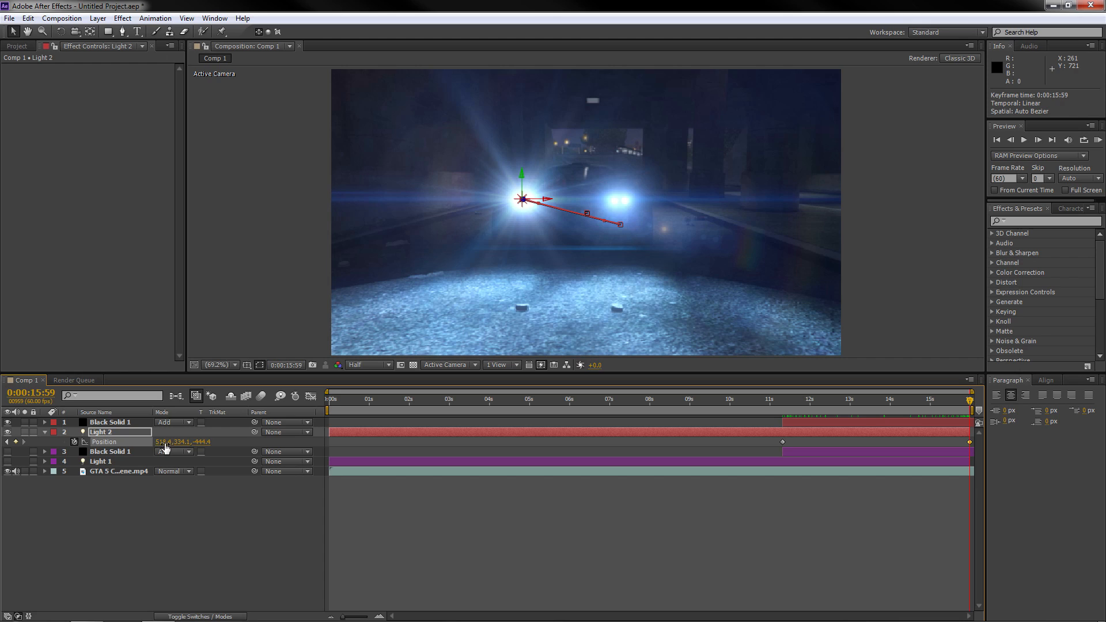
click(163, 447)
text(703.3936)
key(Return)
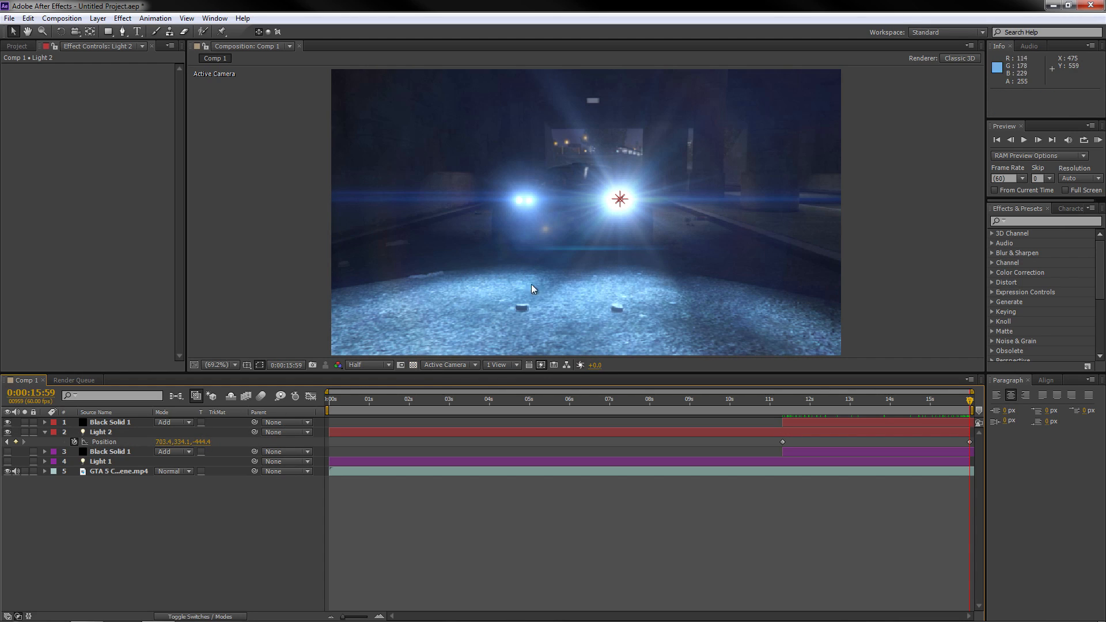
- Return to the first keyframe at 0:00:11:19 and make the purple-labelled black solid and Light 1 visible again
drag(970, 400, 784, 416)
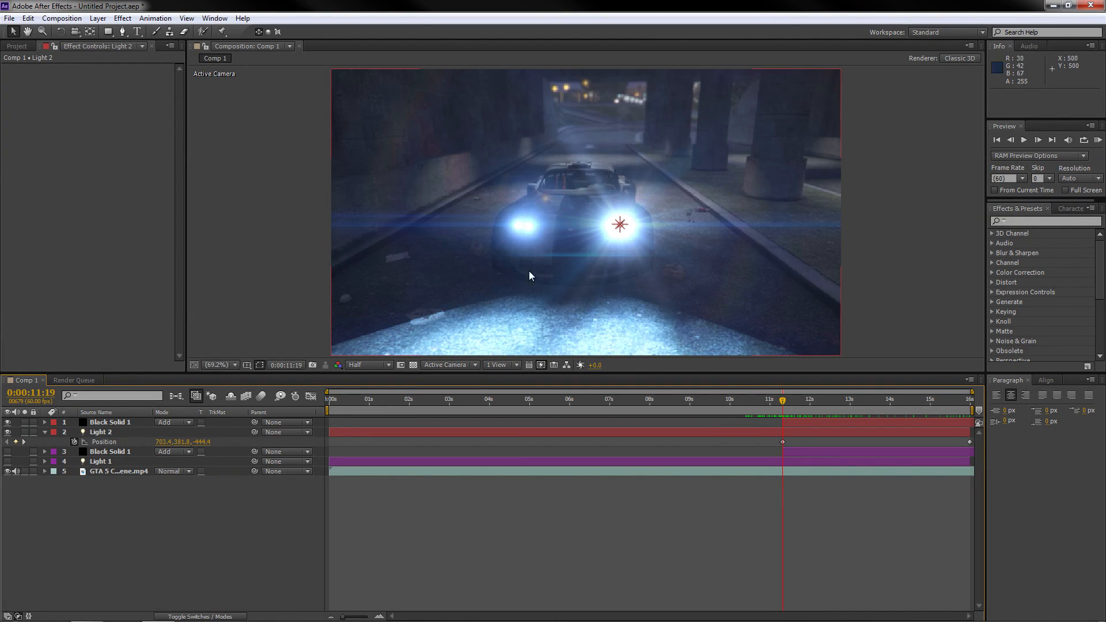
click(8, 461)
click(8, 451)
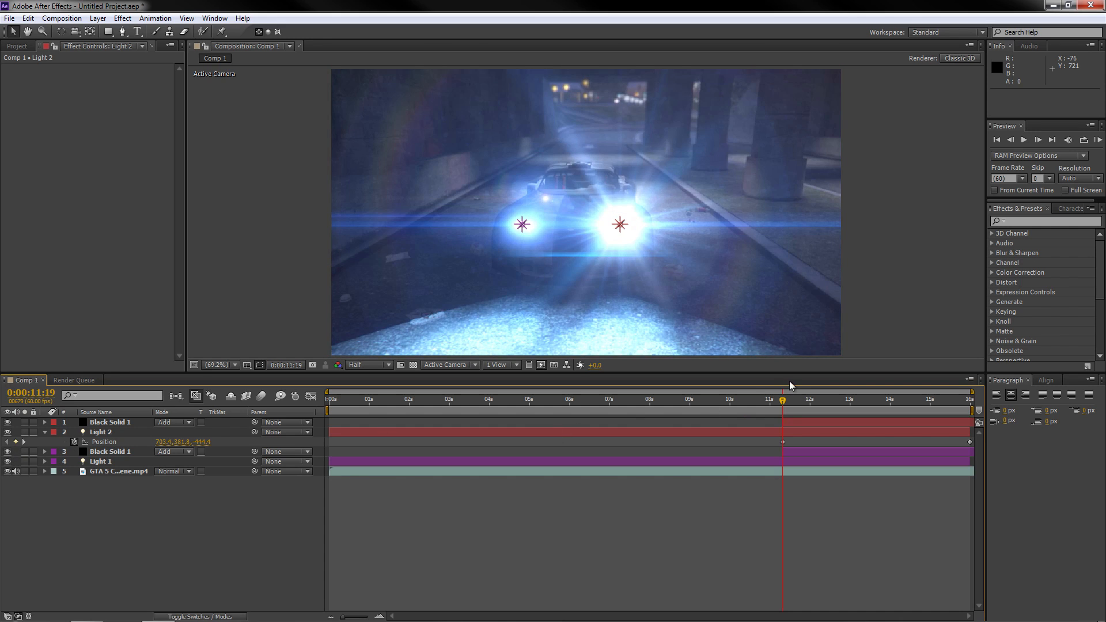
- Scrub through the clip from 0:00:11:19 onward to check how both flares follow the headlights
drag(783, 404, 885, 405)
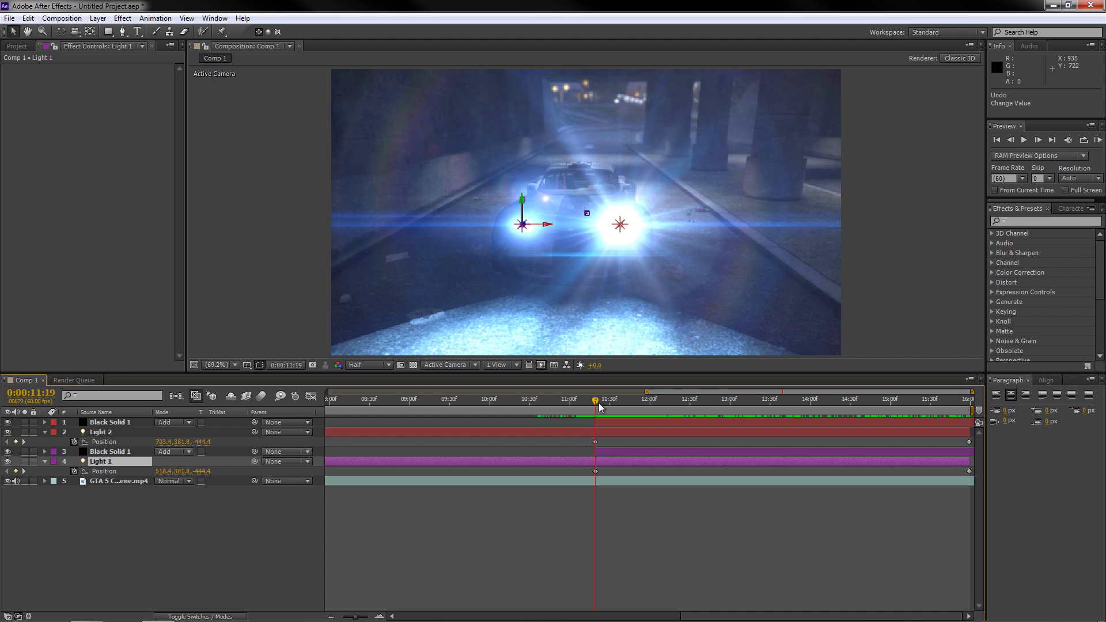
drag(597, 405, 613, 405)
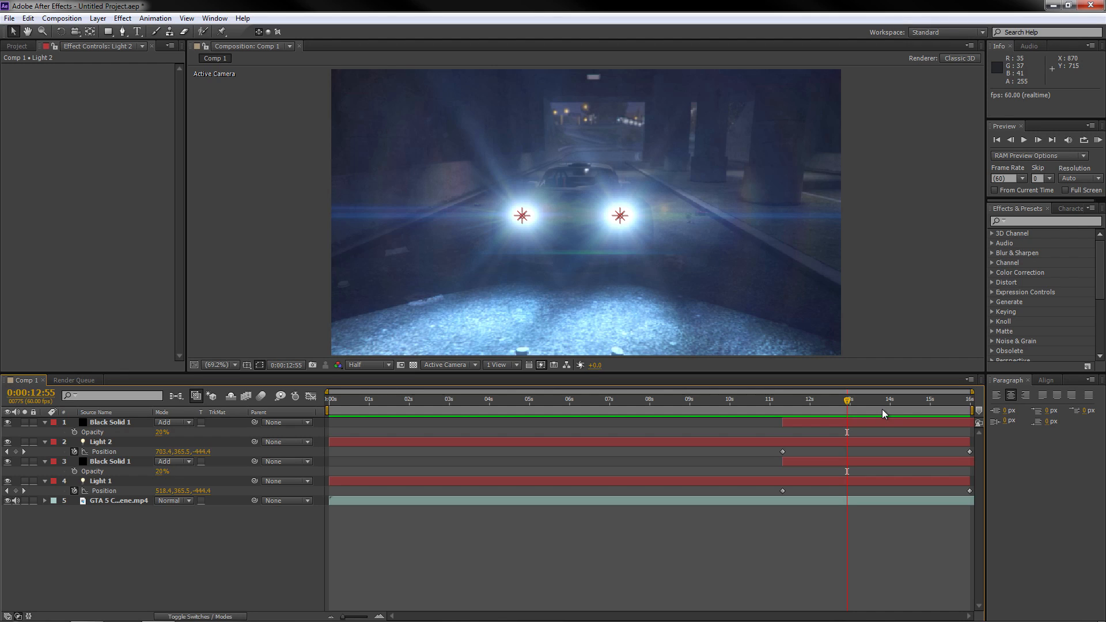
click(818, 406)
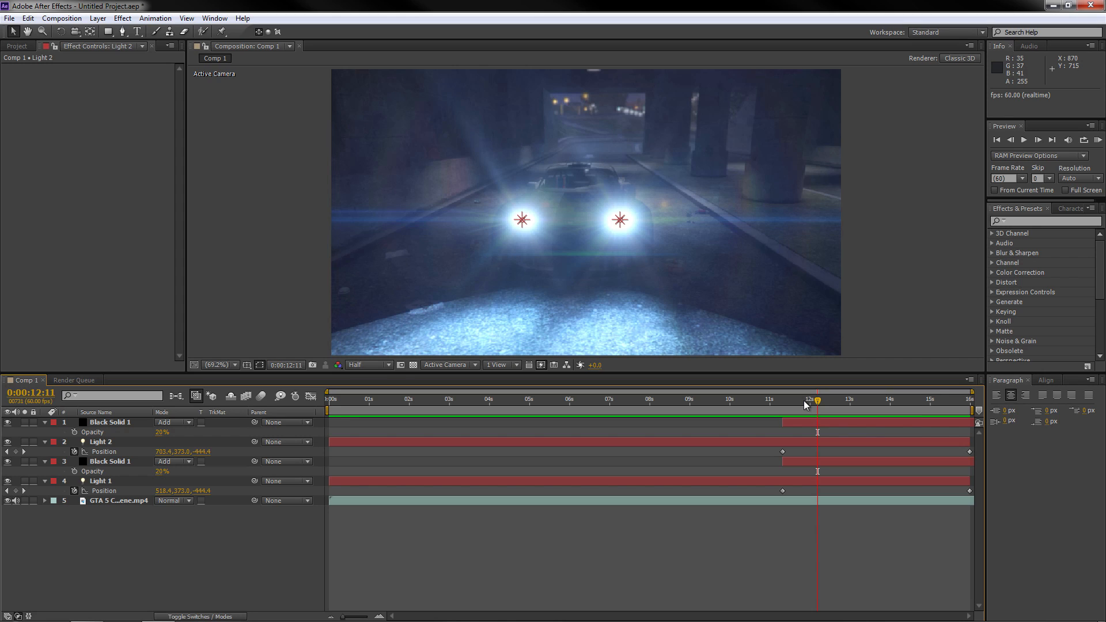
drag(818, 401, 800, 405)
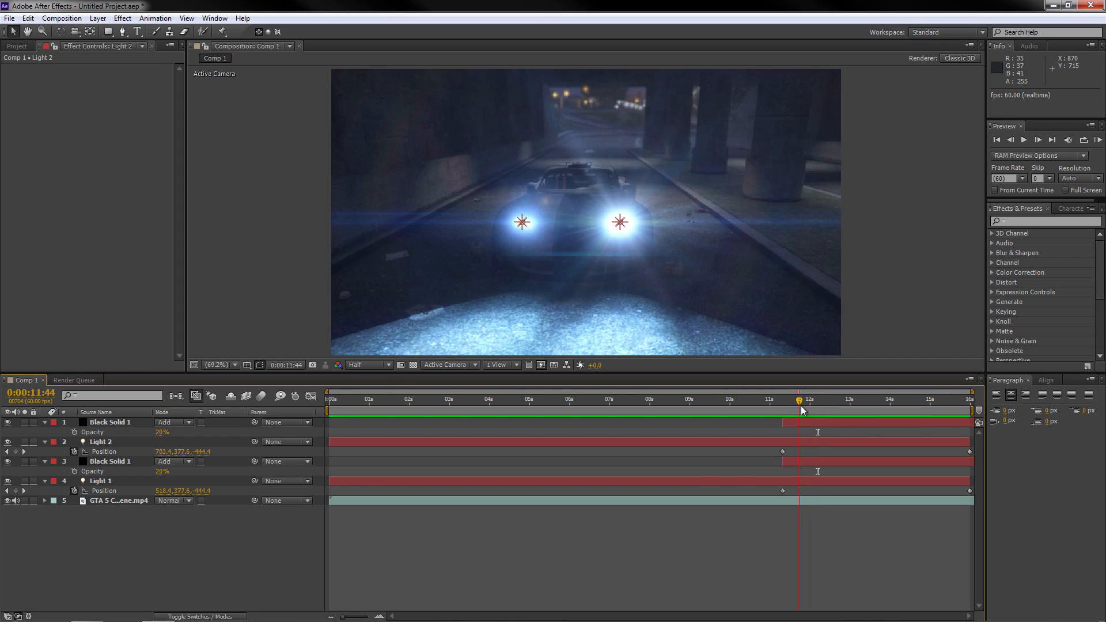